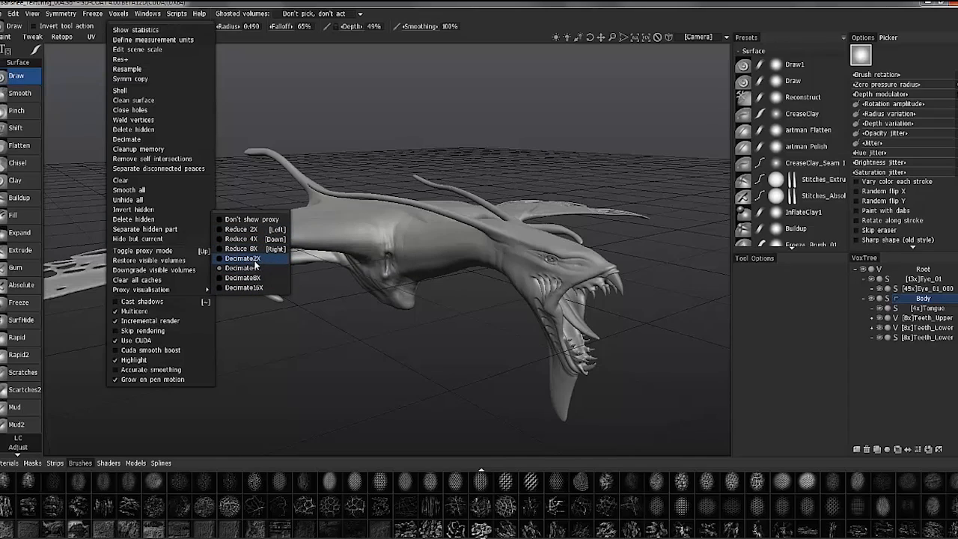
Downgrade the Eye_01 volume and its sublayer to low-poly proxies
{"action": "key", "text": "End"}
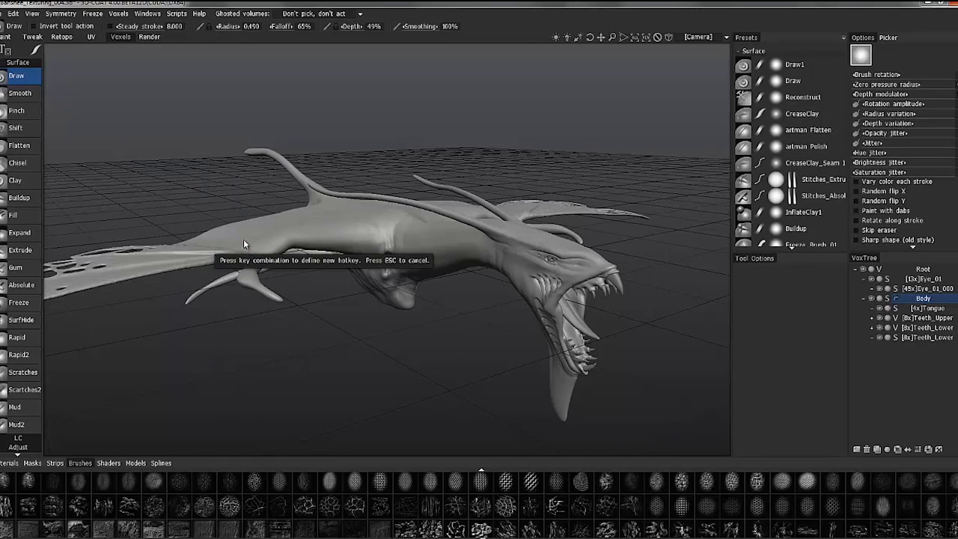
{"action": "key", "text": "Escape"}
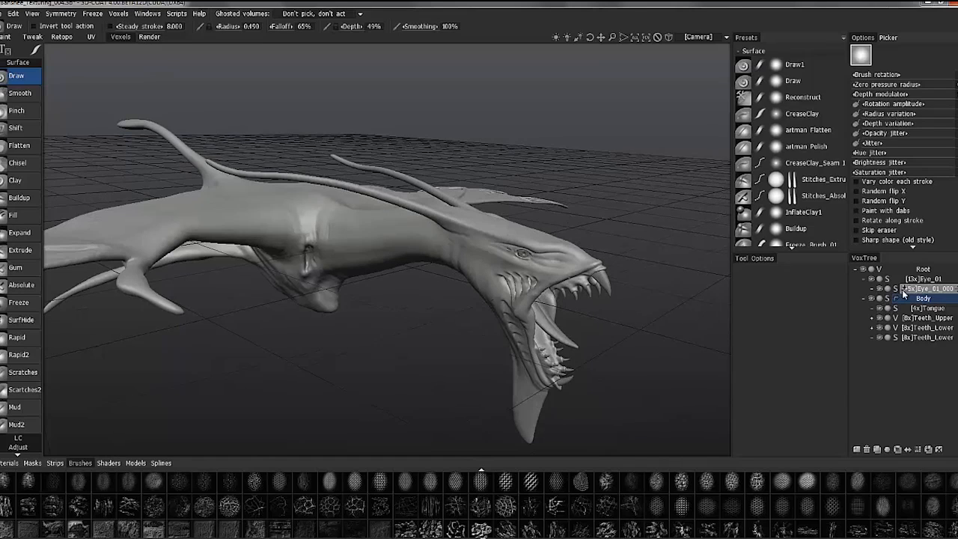
{"action": "left_click", "coordinate": [897, 284]}
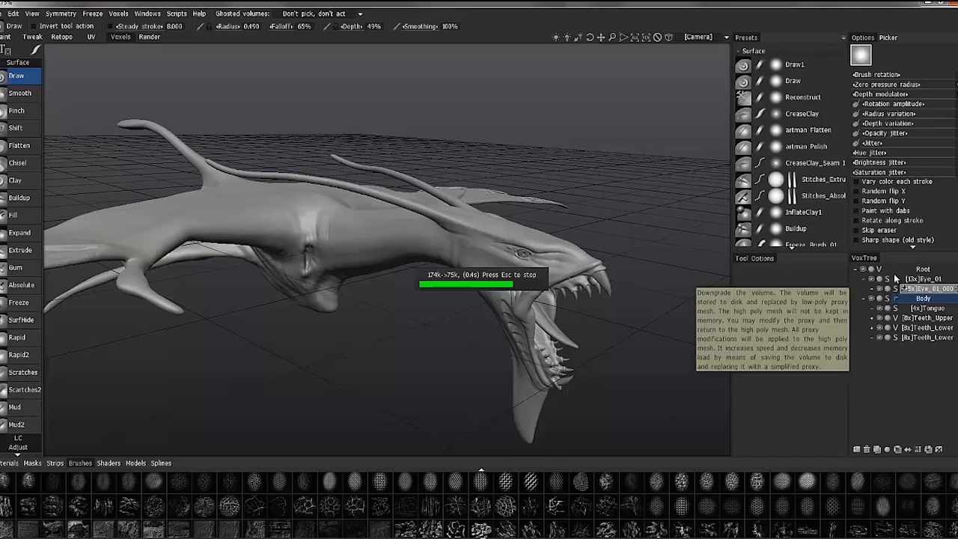
{"action": "left_click", "coordinate": [898, 280]}
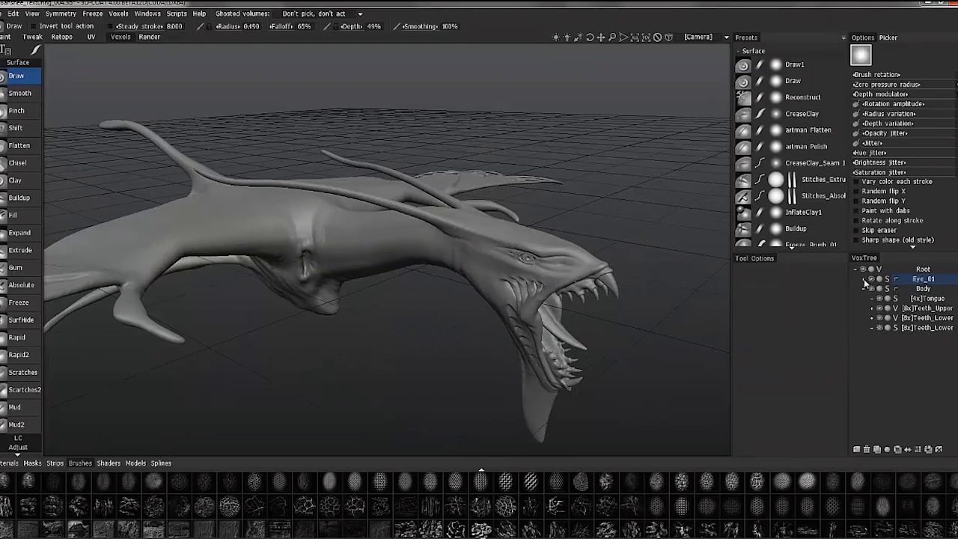
Hide the Eye_01 and Body volumes and collapse the Body branch in the VoxTree
{"action": "left_click", "coordinate": [871, 279]}
{"action": "left_click", "coordinate": [871, 288]}
{"action": "left_click", "coordinate": [863, 289]}
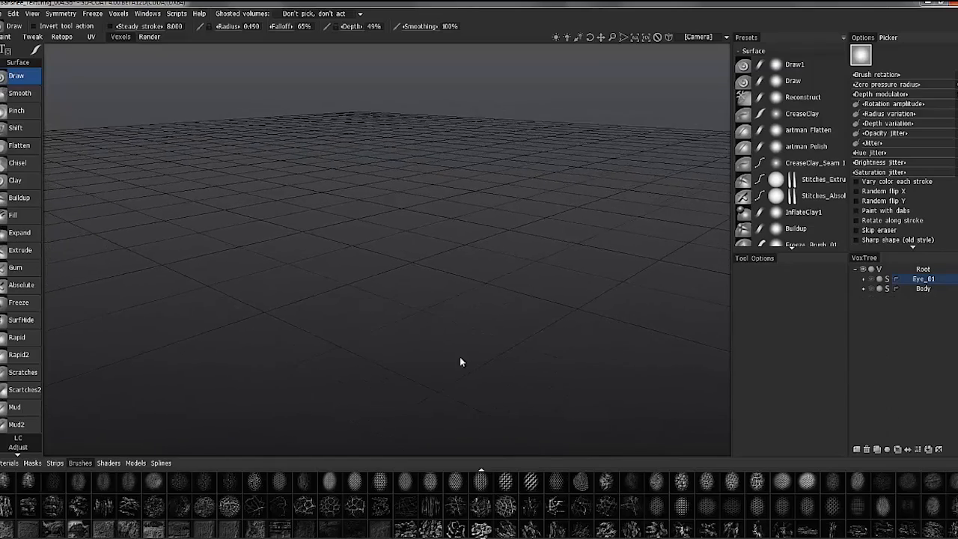
Switch to 3ds Max and send Banshee_LowPoly_01 to 3D-Coat as a new retopo mesh layer through AppLink
{"action": "mouse_move", "coordinate": [567, 535]}
{"action": "left_click", "coordinate": [607, 536]}
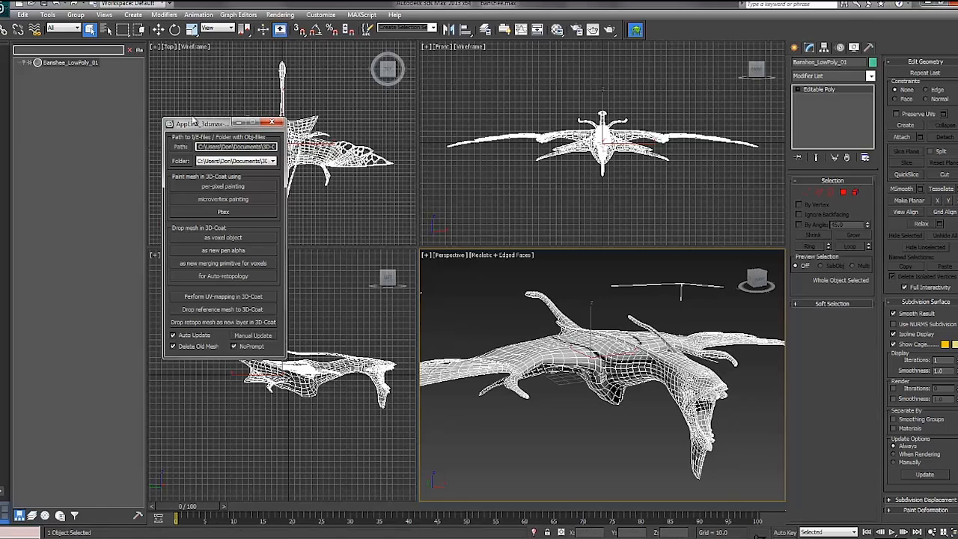
{"action": "left_click_drag", "start_coordinate": [192, 119], "coordinate": [177, 95]}
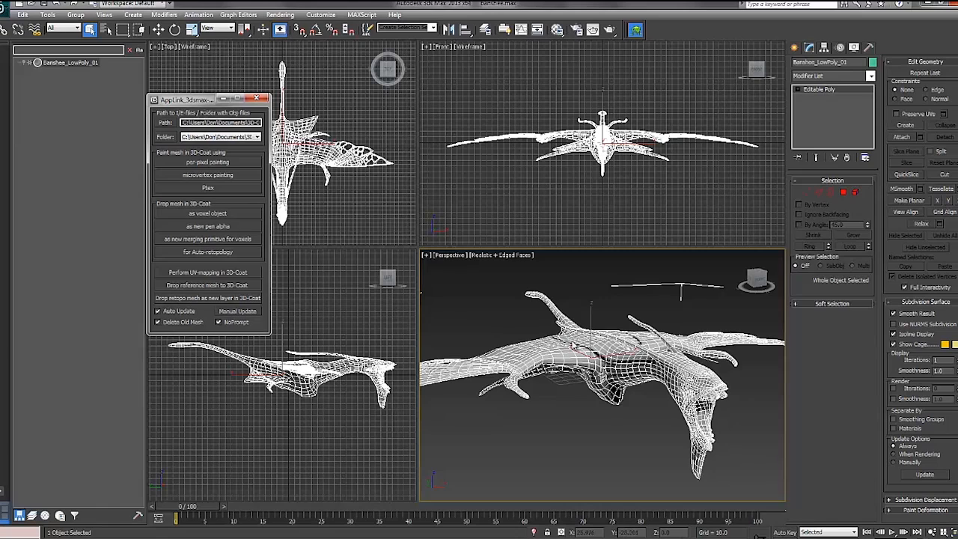
{"action": "left_click", "coordinate": [199, 300]}
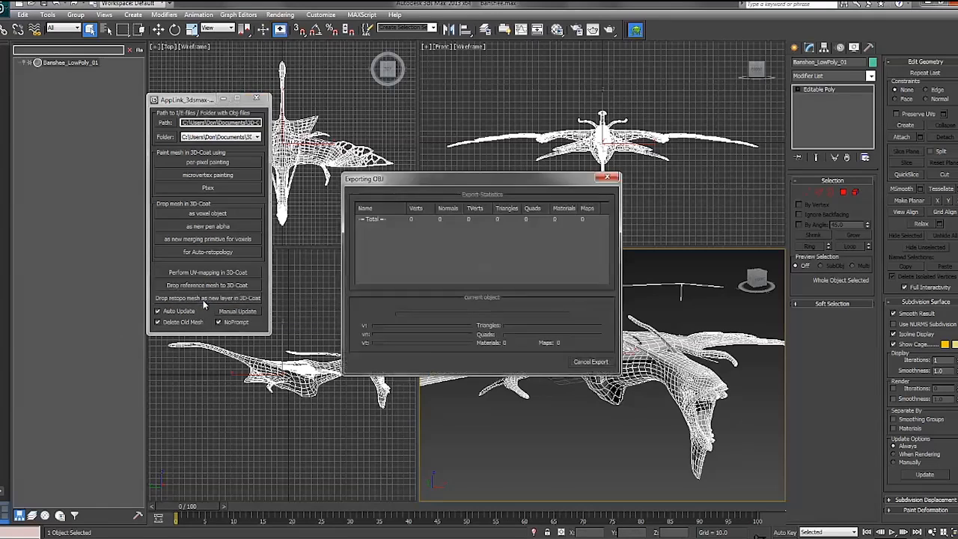
Switch back to 3D-Coat, hide the Banshee_Mesh retopo group and import the new mesh without snapping it to the voxel/reference mesh
{"action": "mouse_move", "coordinate": [396, 537]}
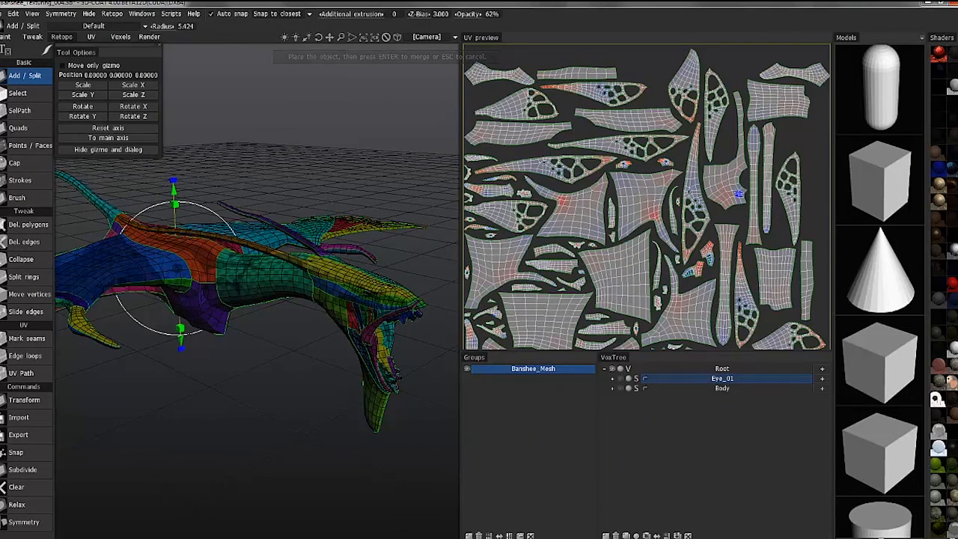
{"action": "left_click", "coordinate": [466, 372]}
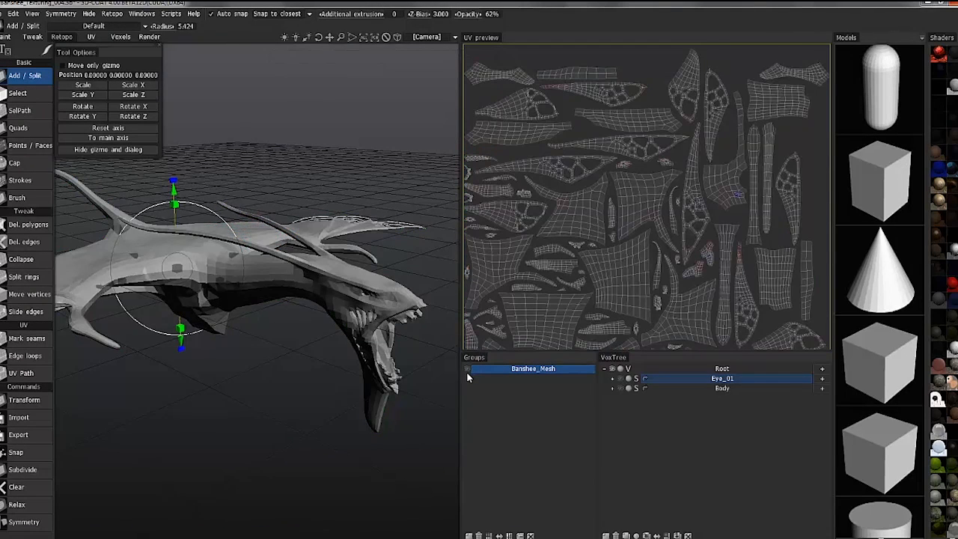
{"action": "left_click", "coordinate": [514, 370]}
{"action": "left_click_drag", "start_coordinate": [603, 443], "coordinate": [643, 443]}
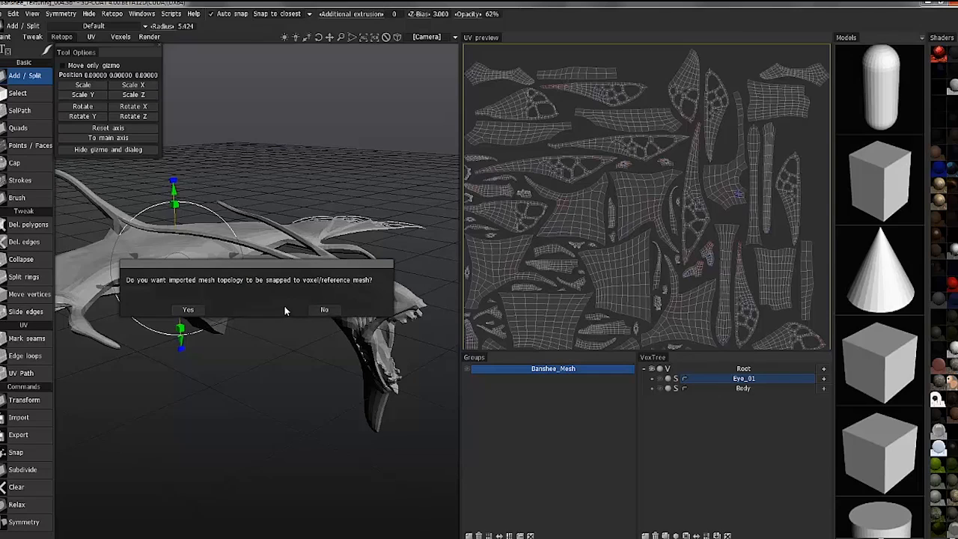
{"action": "left_click", "coordinate": [321, 309]}
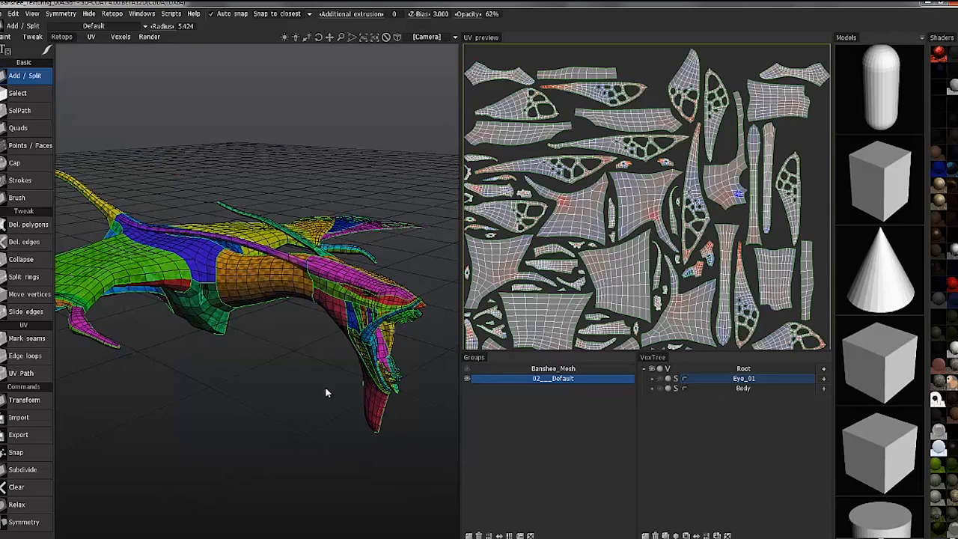
Rename the imported 02___Default retopo group to Body_Mesh_02
{"action": "double_click", "coordinate": [536, 381]}
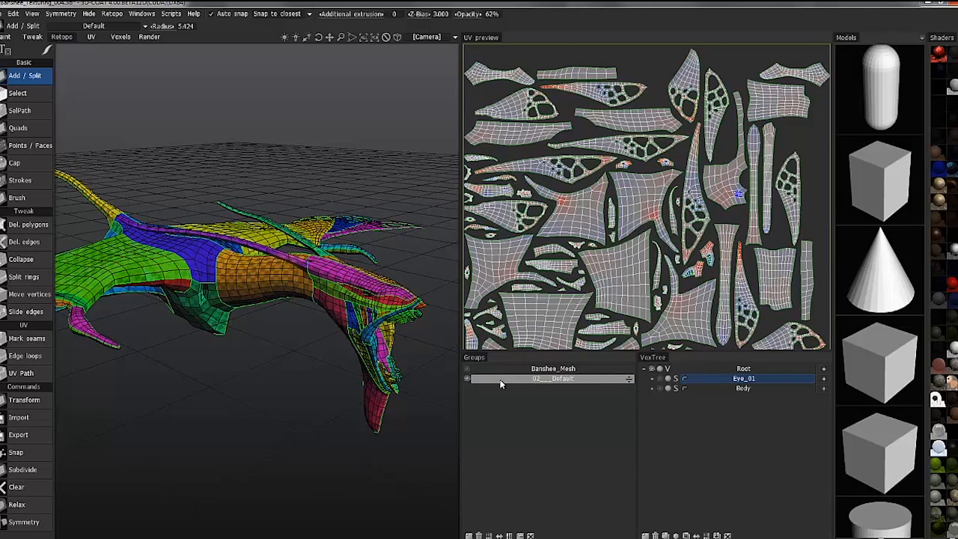
{"action": "double_click", "coordinate": [536, 380]}
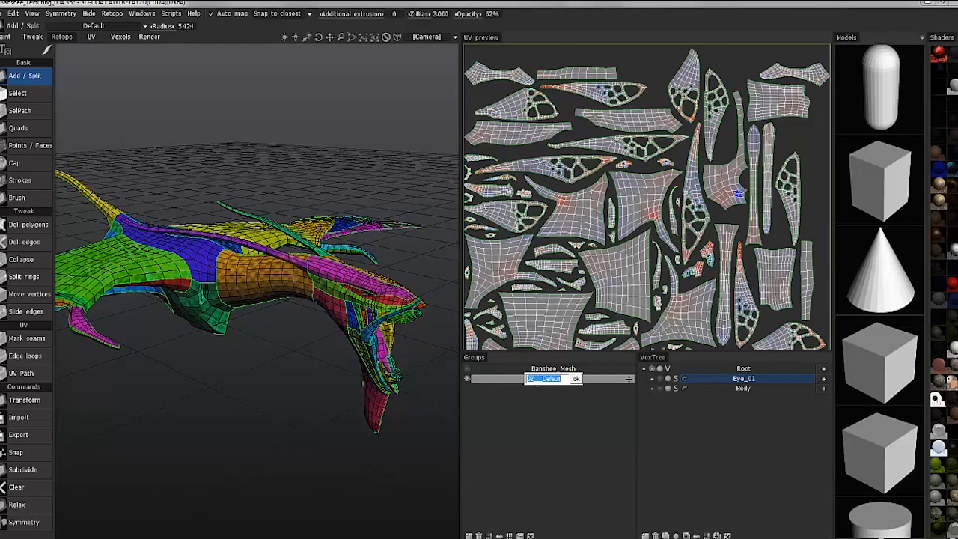
{"action": "type", "text": "Body_Mesh_02"}
{"action": "key", "text": "Return"}
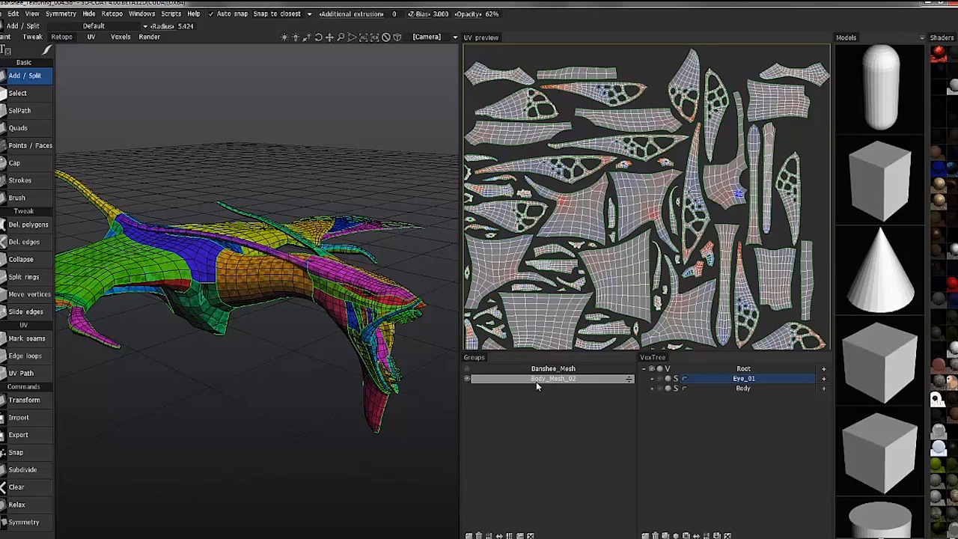
Enlarge the 3D viewport by narrowing the UV preview, and adjust the widths of the Groups, VoxTree and Models areas
{"action": "scroll", "coordinate": [239, 252], "scroll_direction": "down", "scroll_amount": 2}
{"action": "left_click_drag", "start_coordinate": [207, 260], "coordinate": [228, 120], "text": "alt"}
{"action": "middle_click_drag", "start_coordinate": [179, 282], "coordinate": [199, 289], "text": "alt"}
{"action": "middle_click_drag", "start_coordinate": [535, 275], "coordinate": [565, 255], "text": "alt"}
{"action": "right_click_drag", "start_coordinate": [477, 261], "coordinate": [449, 237], "text": "alt"}
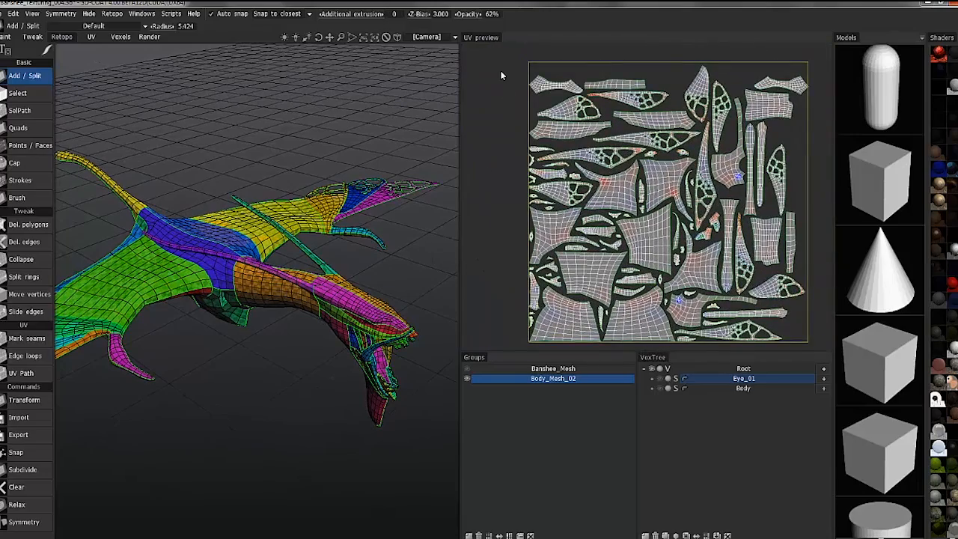
{"action": "left_click_drag", "start_coordinate": [458, 264], "coordinate": [665, 274]}
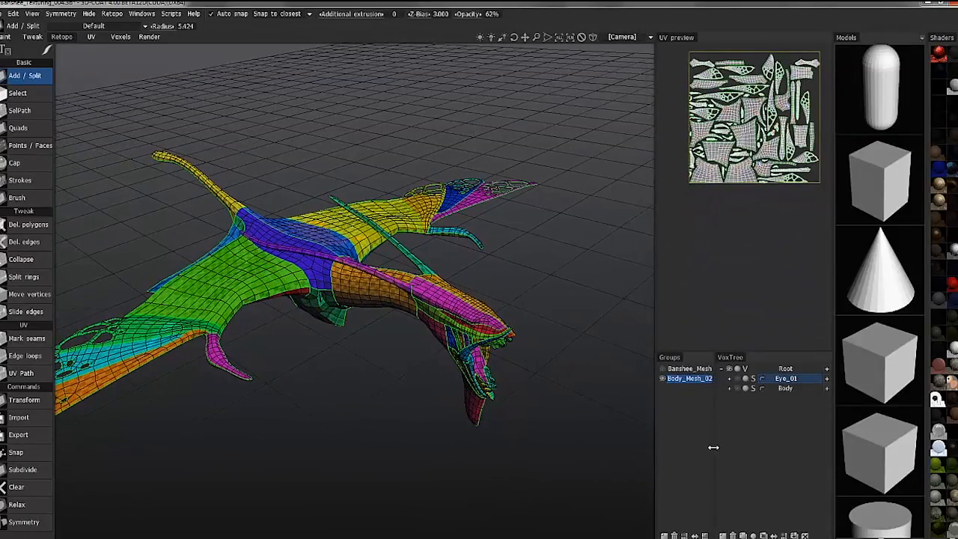
{"action": "left_click_drag", "start_coordinate": [715, 447], "coordinate": [741, 446]}
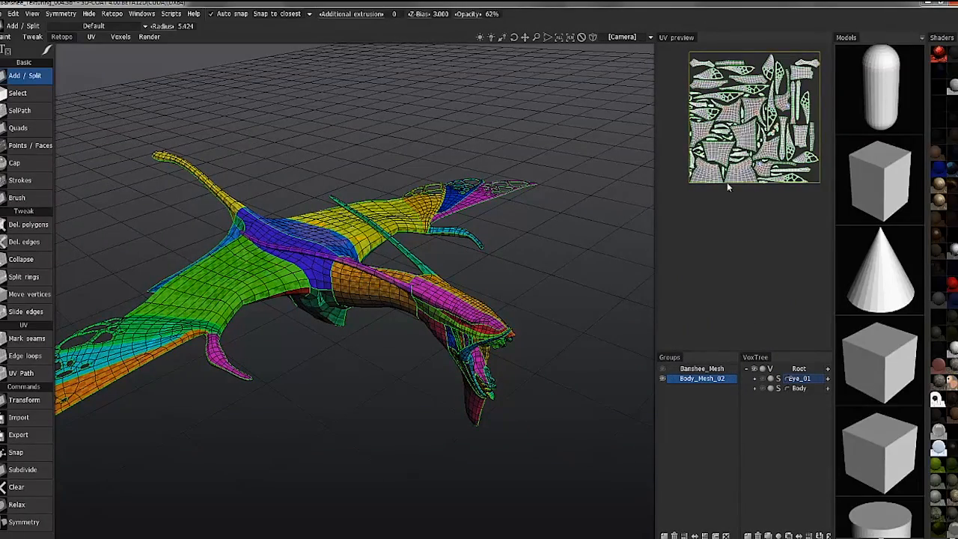
{"action": "left_click_drag", "start_coordinate": [656, 287], "coordinate": [675, 322]}
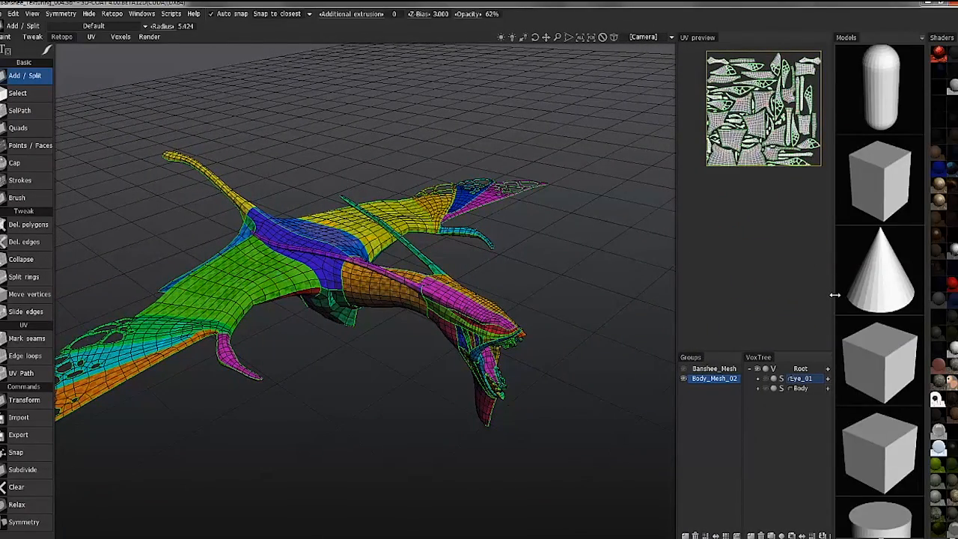
{"action": "left_click_drag", "start_coordinate": [832, 297], "coordinate": [865, 298]}
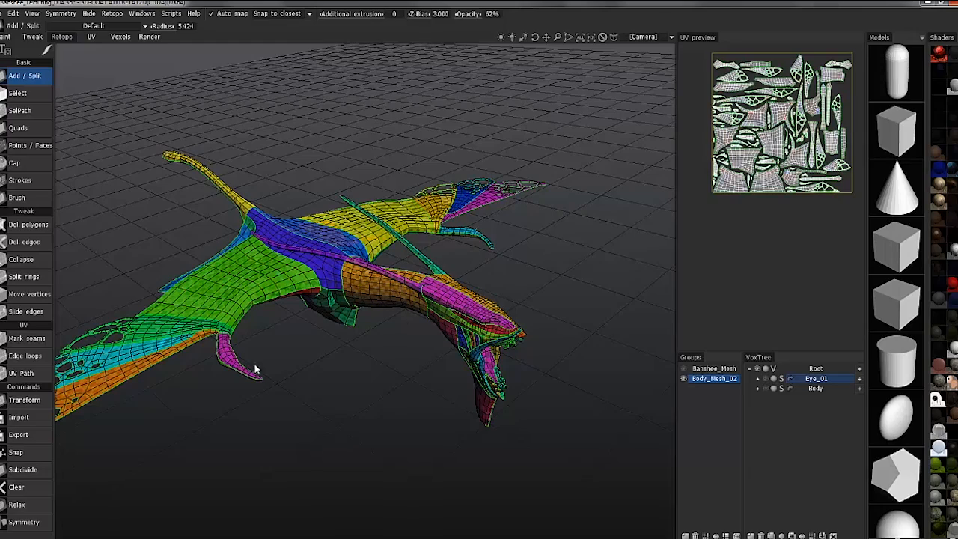
Create a new volume in the Voxels room and name it Body_02
{"action": "left_click_drag", "start_coordinate": [196, 349], "coordinate": [224, 319], "text": "alt"}
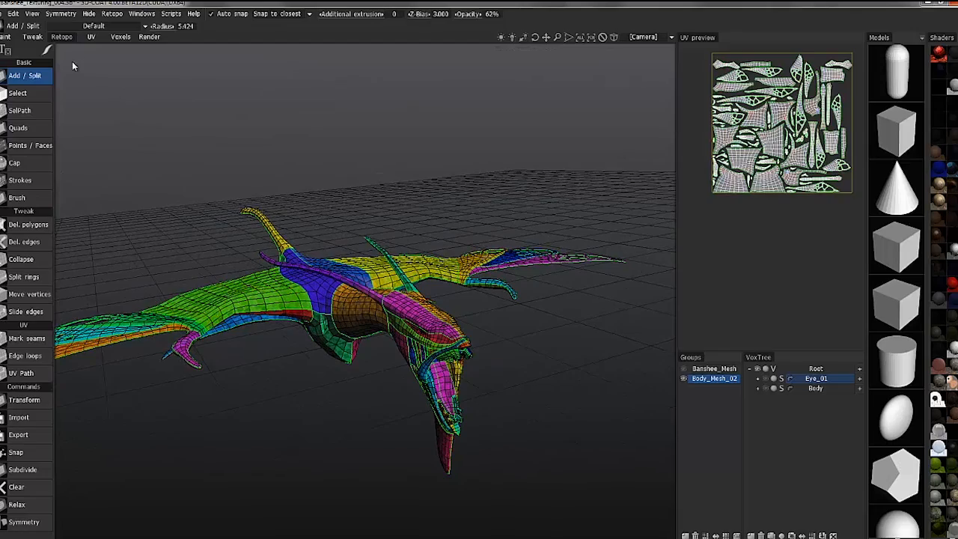
{"action": "left_click_drag", "start_coordinate": [118, 104], "coordinate": [347, 327], "text": "alt"}
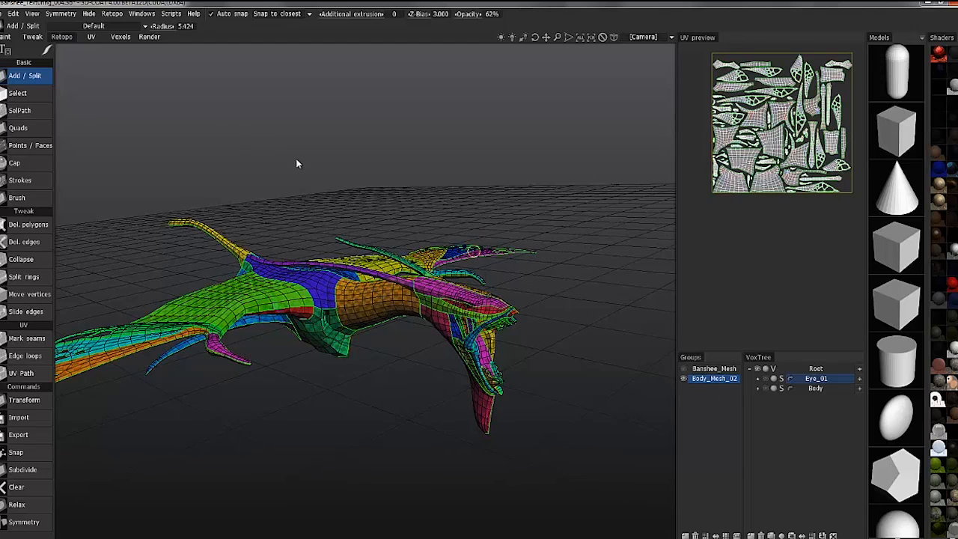
{"action": "left_click", "coordinate": [121, 37]}
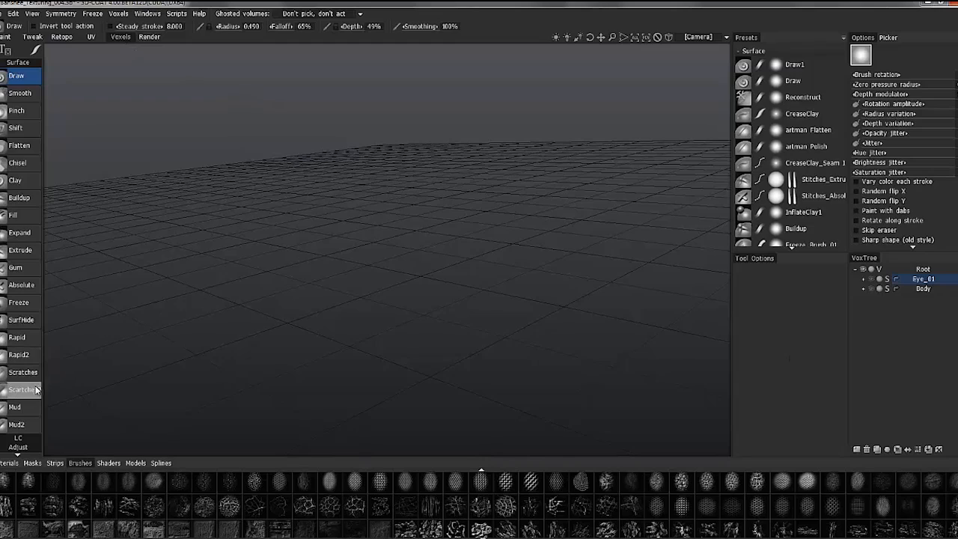
{"action": "scroll", "coordinate": [37, 359], "scroll_direction": "down", "scroll_amount": 3}
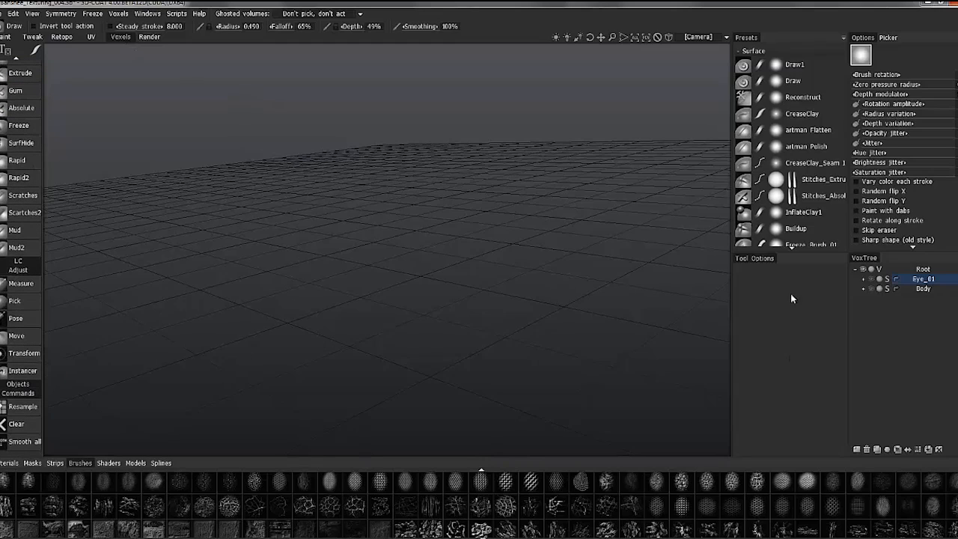
{"action": "left_click", "coordinate": [856, 450]}
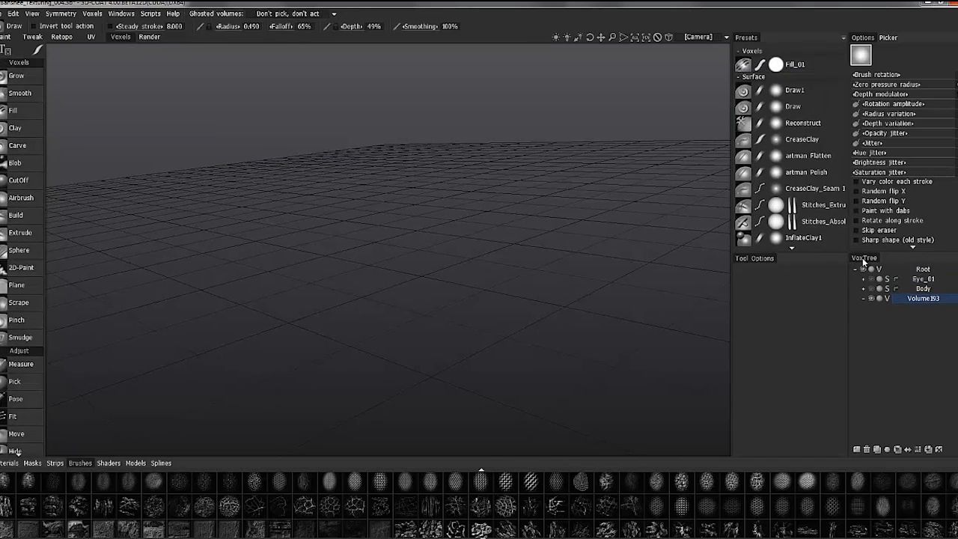
{"action": "double_click", "coordinate": [923, 298]}
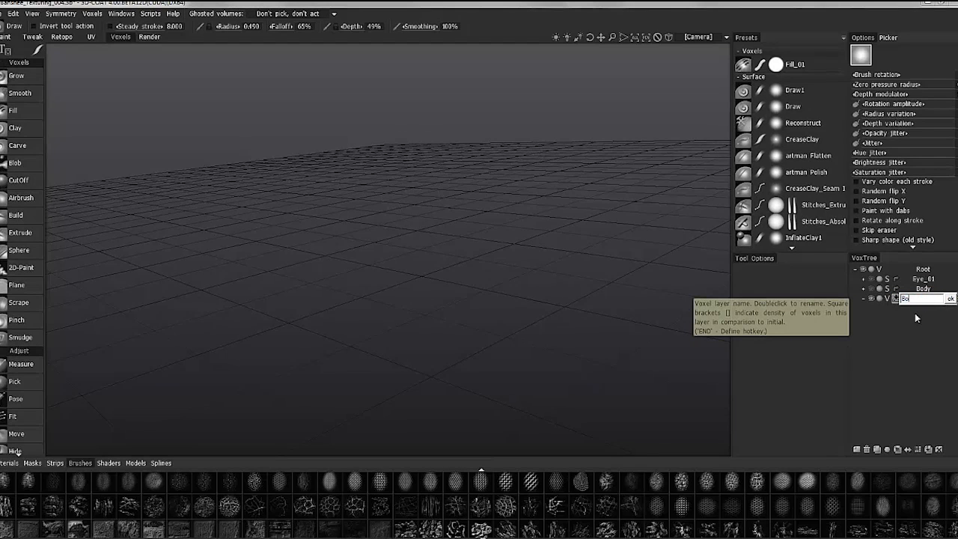
{"action": "type", "text": "Body_02"}
{"action": "key", "text": "Return"}
Double the resolution of the Body_02 volume twice, bringing it to 4x
{"action": "left_click", "coordinate": [917, 449]}
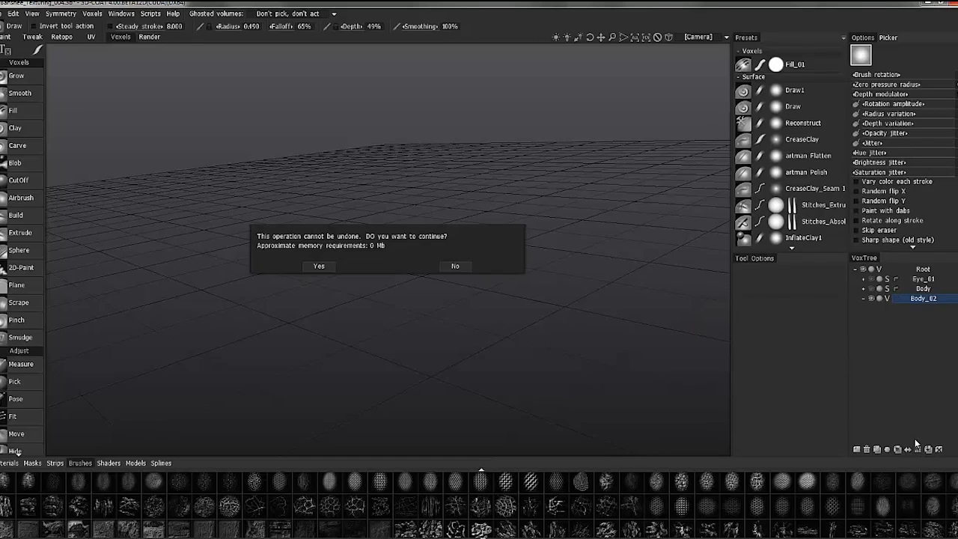
{"action": "left_click", "coordinate": [319, 267]}
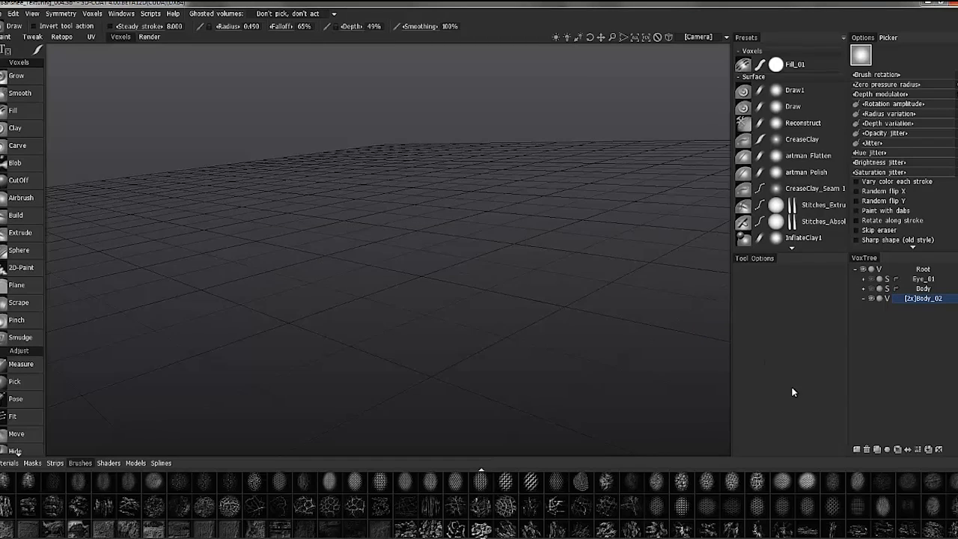
{"action": "left_click", "coordinate": [919, 450]}
{"action": "left_click", "coordinate": [318, 266]}
Load the retopo mesh into the Merge tool for Body_02 and move its gizmo to the center of mass
{"action": "left_click_drag", "start_coordinate": [94, 404], "coordinate": [86, 300]}
{"action": "scroll", "coordinate": [41, 337], "scroll_direction": "down", "scroll_amount": 5}
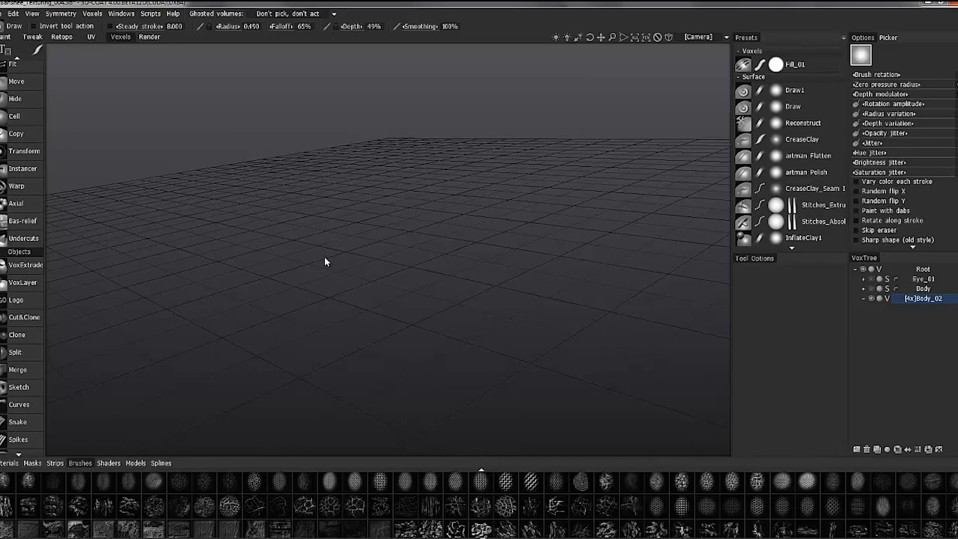
{"action": "key", "text": "space"}
{"action": "key", "text": "space"}
{"action": "key", "text": "space"}
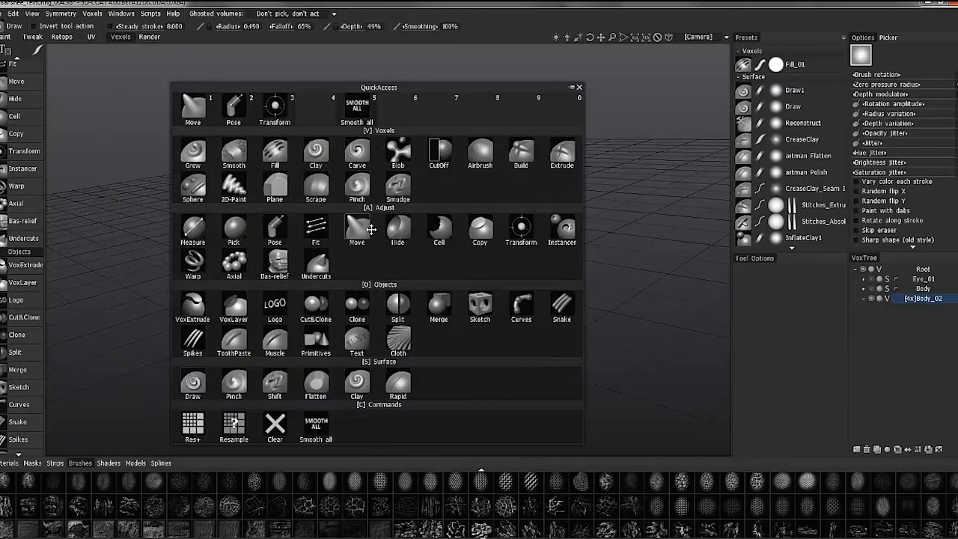
{"action": "left_click", "coordinate": [439, 306]}
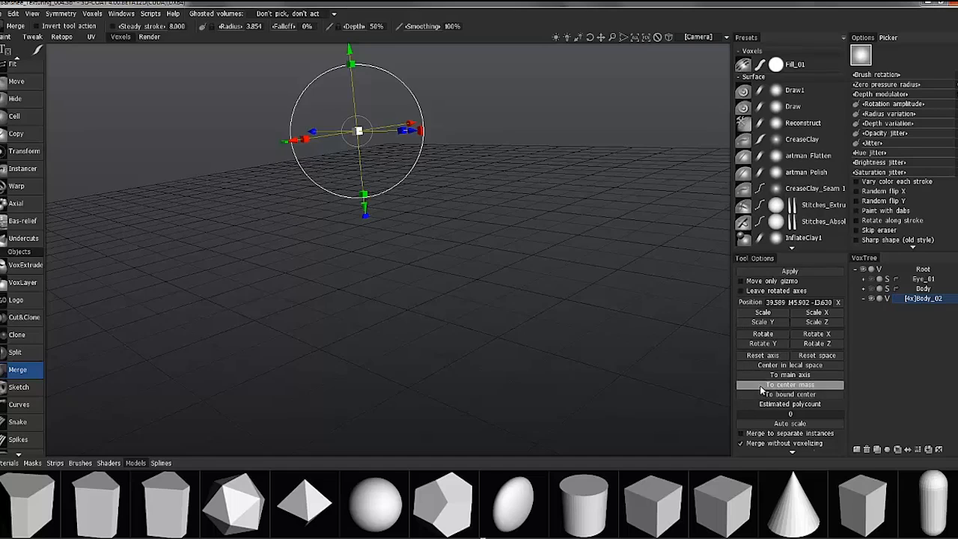
{"action": "scroll", "coordinate": [759, 385], "scroll_direction": "down", "scroll_amount": 3}
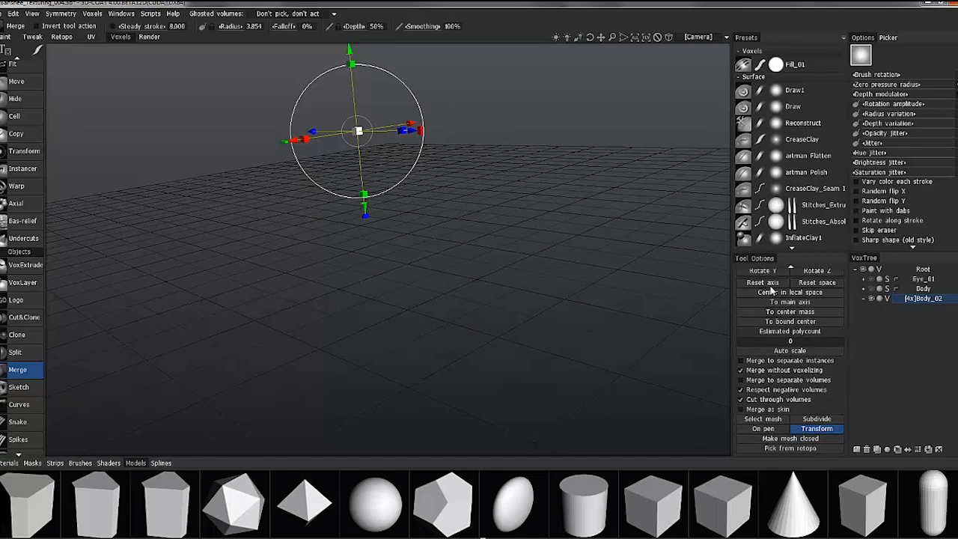
{"action": "left_click", "coordinate": [773, 449]}
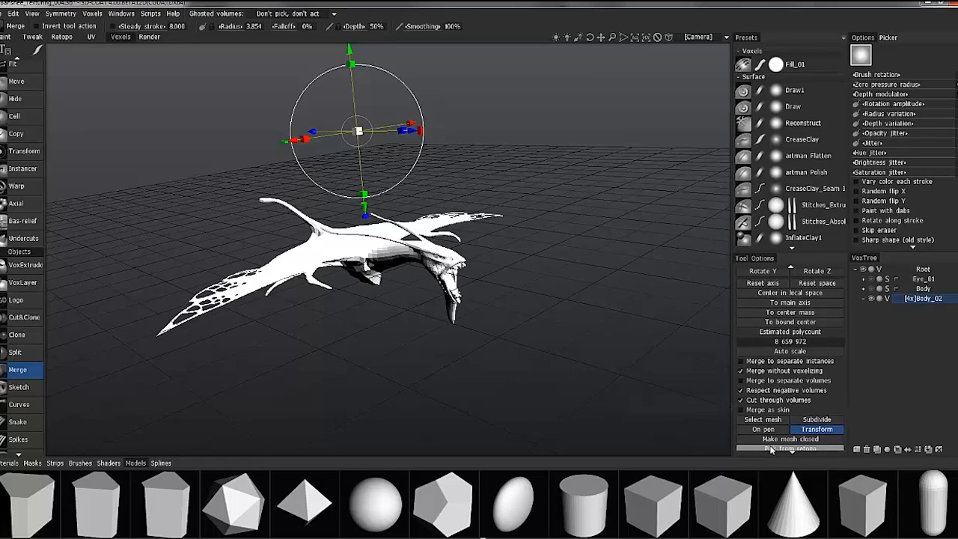
{"action": "left_click_drag", "start_coordinate": [327, 296], "coordinate": [341, 283]}
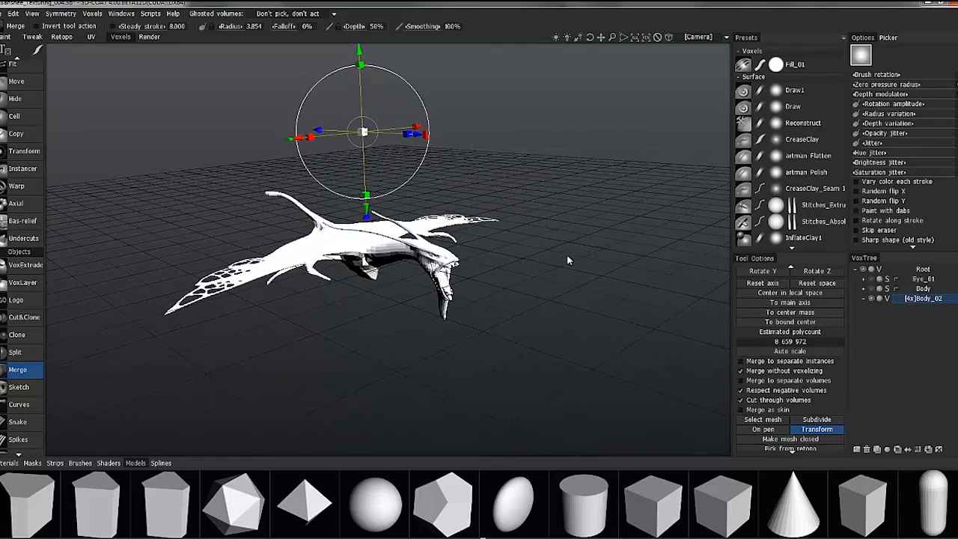
{"action": "left_click", "coordinate": [789, 313]}
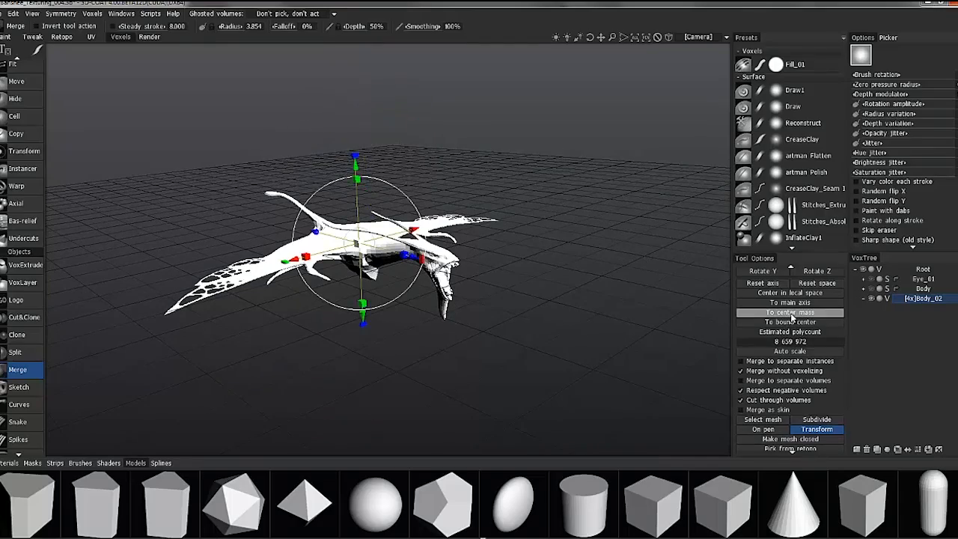
Subdivide the creature mesh loaded in the Merge tool and apply it to Body_02 without voxelizing
{"action": "left_click_drag", "start_coordinate": [365, 244], "coordinate": [424, 348]}
{"action": "right_click_drag", "start_coordinate": [423, 348], "coordinate": [404, 232]}
{"action": "left_click_drag", "start_coordinate": [404, 232], "coordinate": [428, 312]}
{"action": "left_click", "coordinate": [813, 419]}
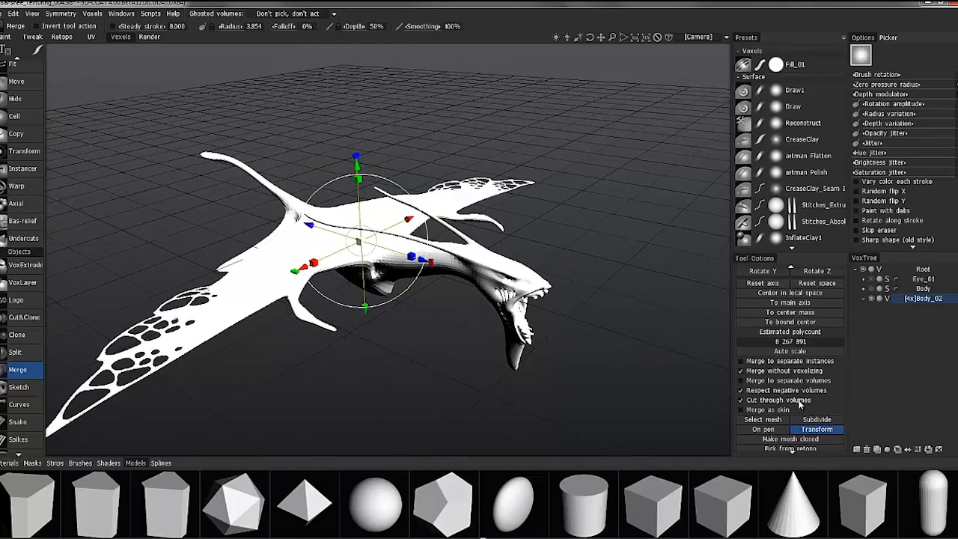
{"action": "left_click_drag", "start_coordinate": [573, 381], "coordinate": [599, 277]}
{"action": "left_click", "coordinate": [785, 284]}
{"action": "scroll", "coordinate": [787, 292], "scroll_direction": "up", "scroll_amount": 3}
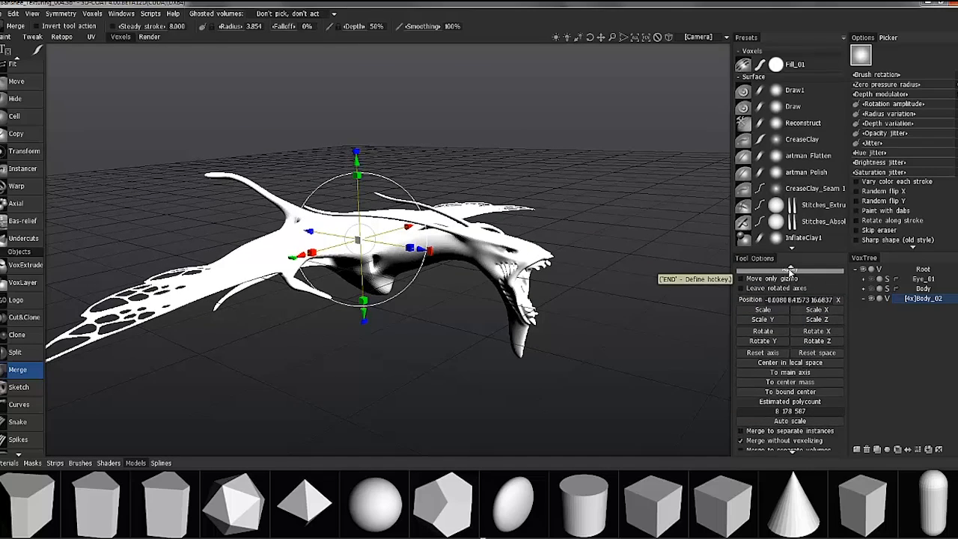
{"action": "left_click", "coordinate": [790, 269]}
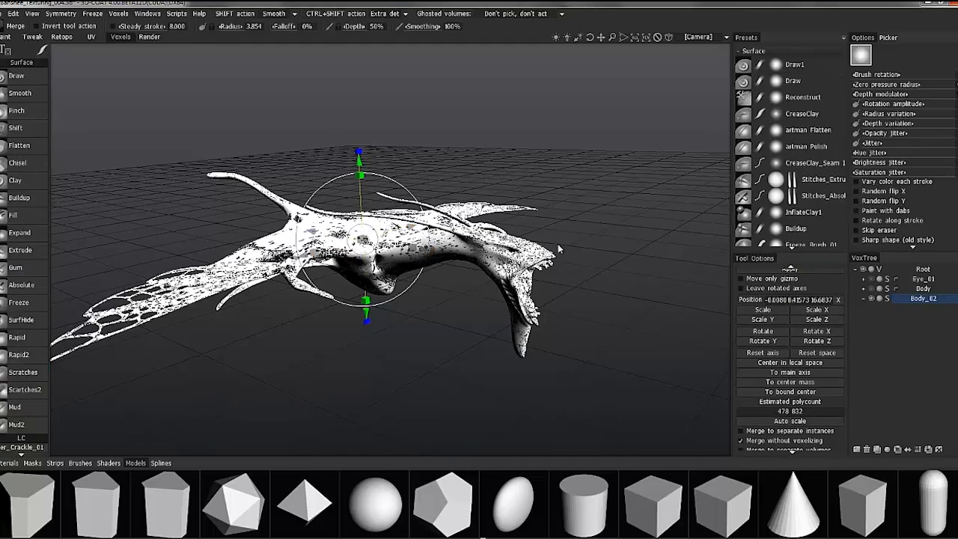
Leave the Merge tool for the Draw surface tool and inspect the merged creature
{"action": "left_click_drag", "start_coordinate": [173, 209], "coordinate": [318, 295]}
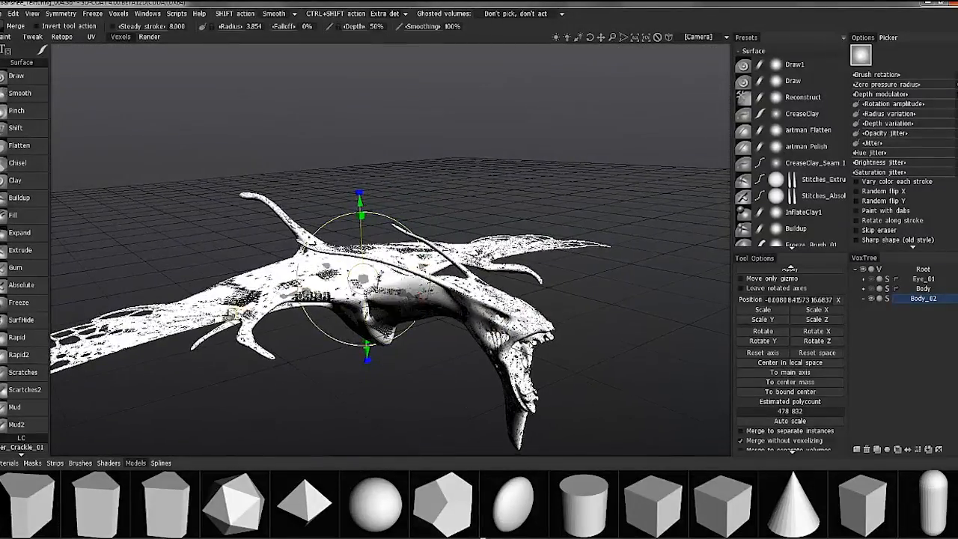
{"action": "left_click_drag", "start_coordinate": [327, 308], "coordinate": [38, 84]}
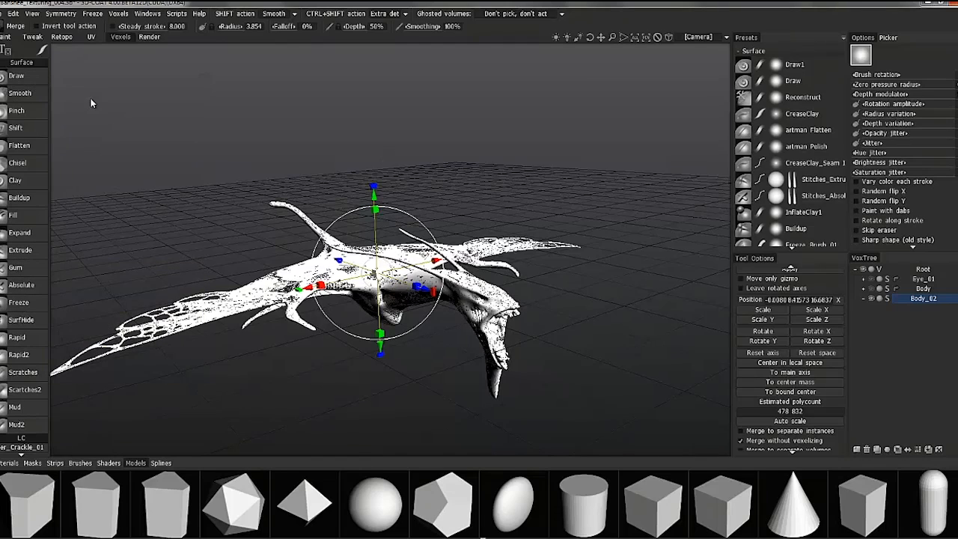
{"action": "left_click_drag", "start_coordinate": [160, 293], "coordinate": [196, 310]}
{"action": "left_click", "coordinate": [22, 76]}
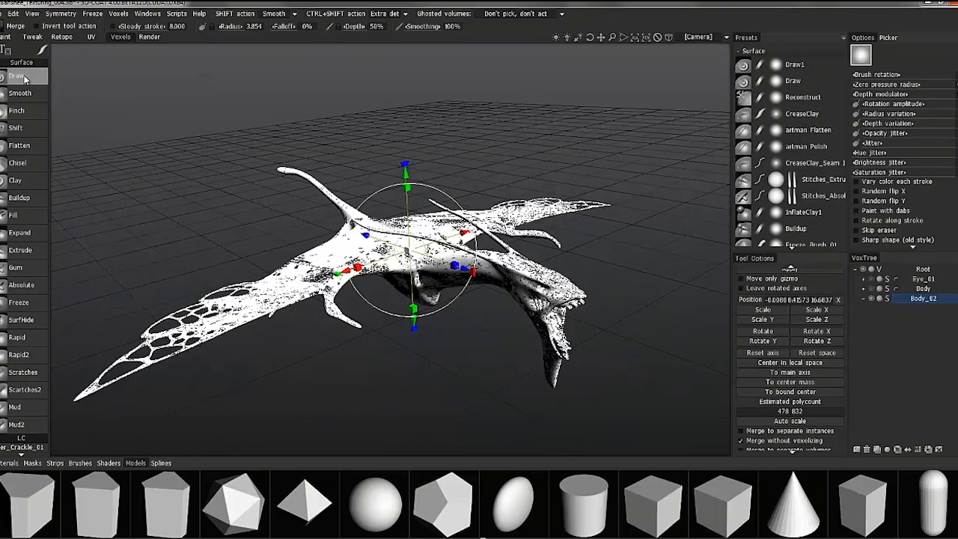
{"action": "left_click_drag", "start_coordinate": [370, 213], "coordinate": [337, 177]}
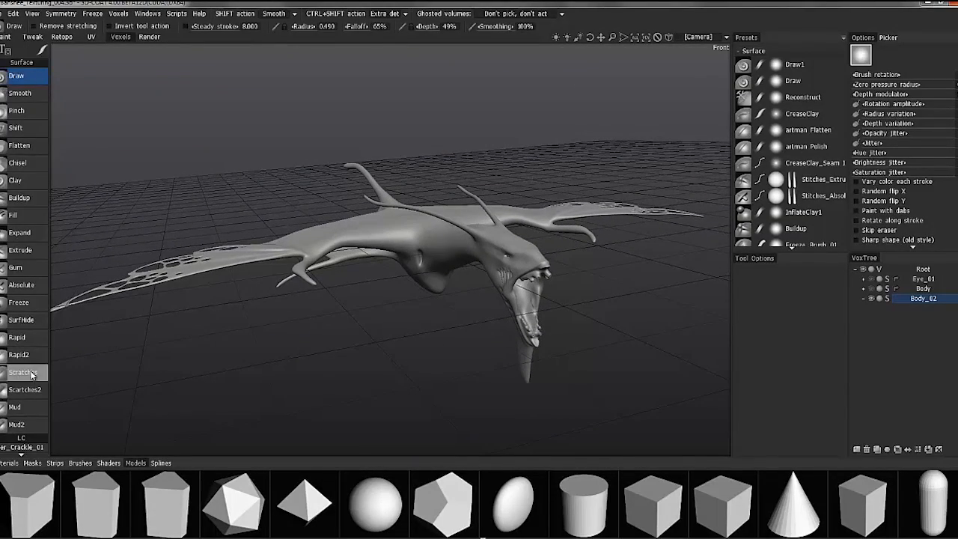
Reopen the Merge tool and review its options for merging without voxelizing and respecting negative volumes
{"action": "scroll", "coordinate": [34, 367], "scroll_direction": "down", "scroll_amount": 5}
{"action": "scroll", "coordinate": [29, 374], "scroll_direction": "down", "scroll_amount": 5}
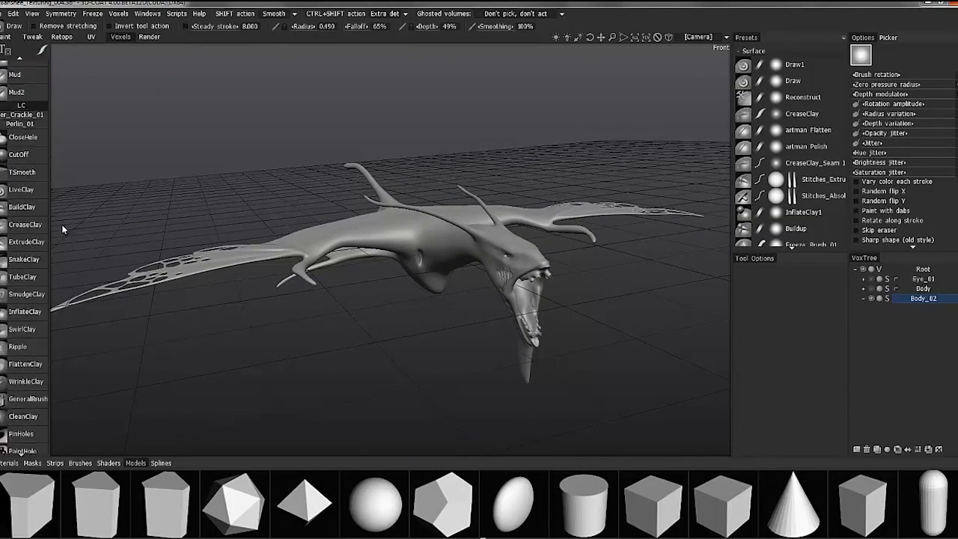
{"action": "scroll", "coordinate": [40, 383], "scroll_direction": "down", "scroll_amount": 5}
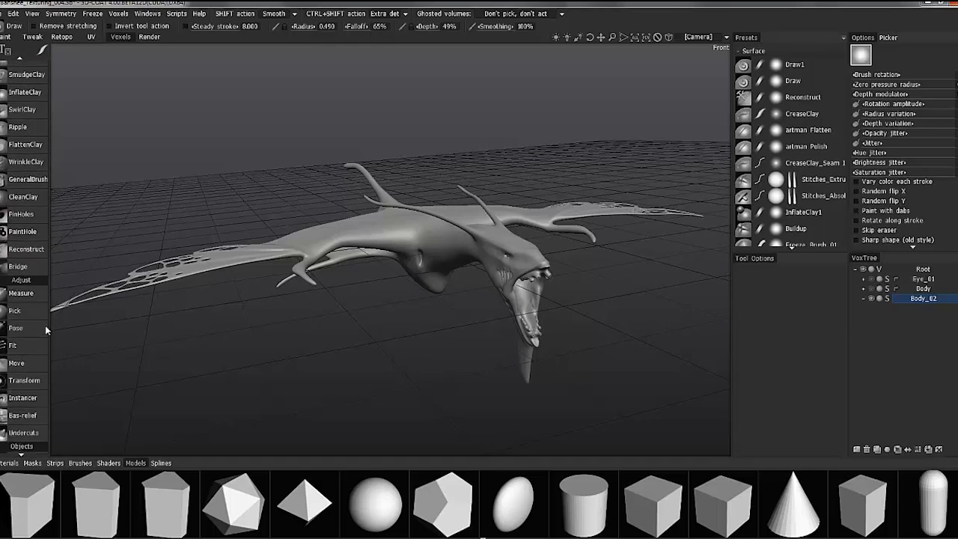
{"action": "left_click", "coordinate": [18, 258]}
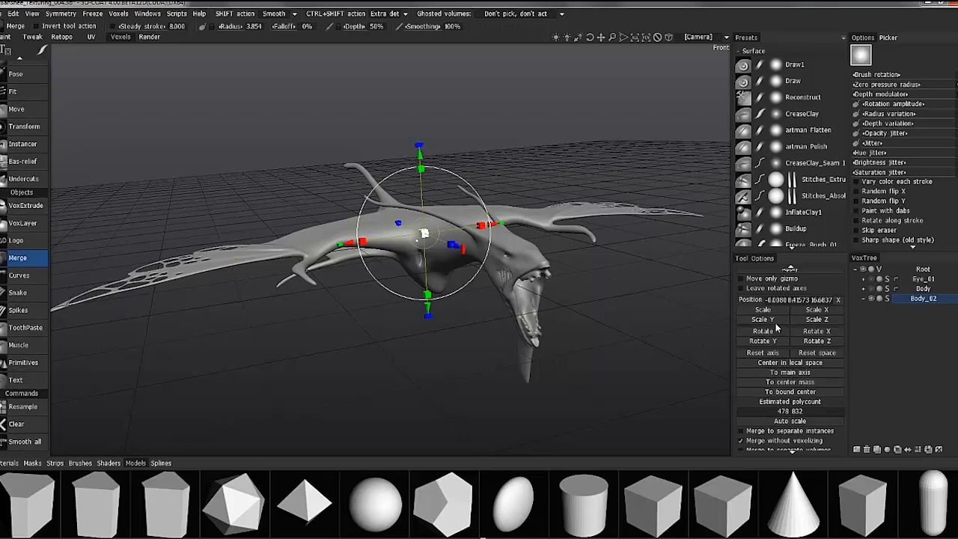
{"action": "scroll", "coordinate": [757, 396], "scroll_direction": "down", "scroll_amount": 3}
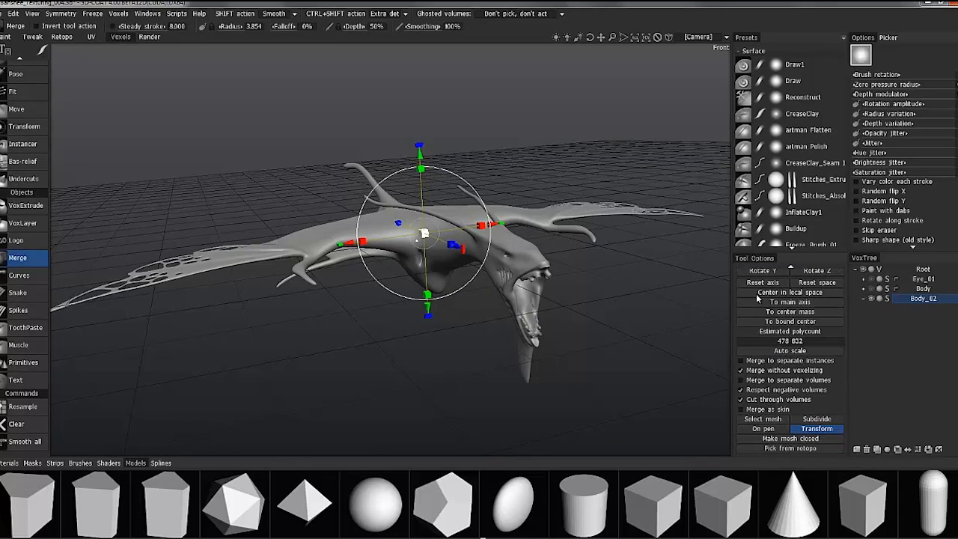
{"action": "left_click", "coordinate": [741, 370]}
{"action": "key", "text": "Return"}
{"action": "left_click_drag", "start_coordinate": [688, 332], "coordinate": [556, 297]}
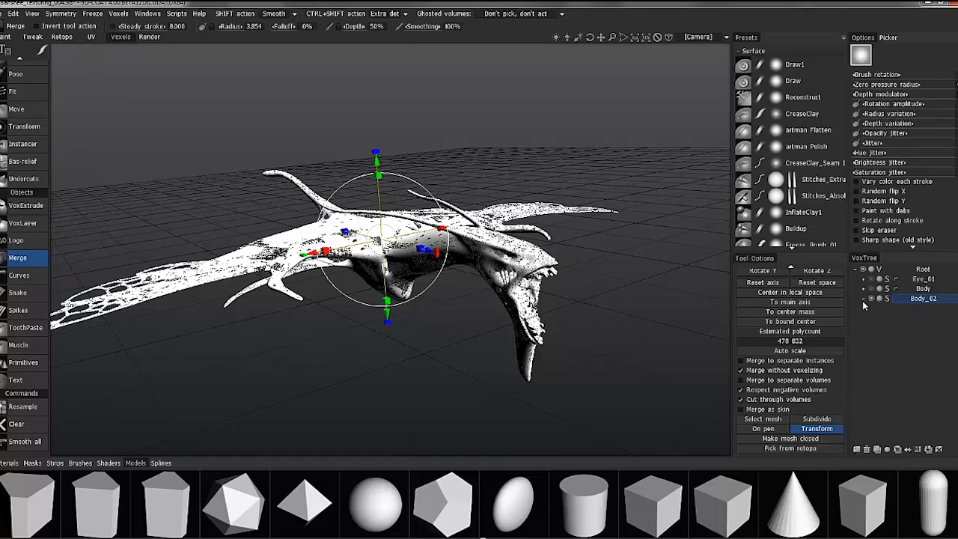
{"action": "left_click", "coordinate": [741, 371]}
{"action": "left_click", "coordinate": [741, 388]}
{"action": "left_click_drag", "start_coordinate": [672, 294], "coordinate": [654, 296]}
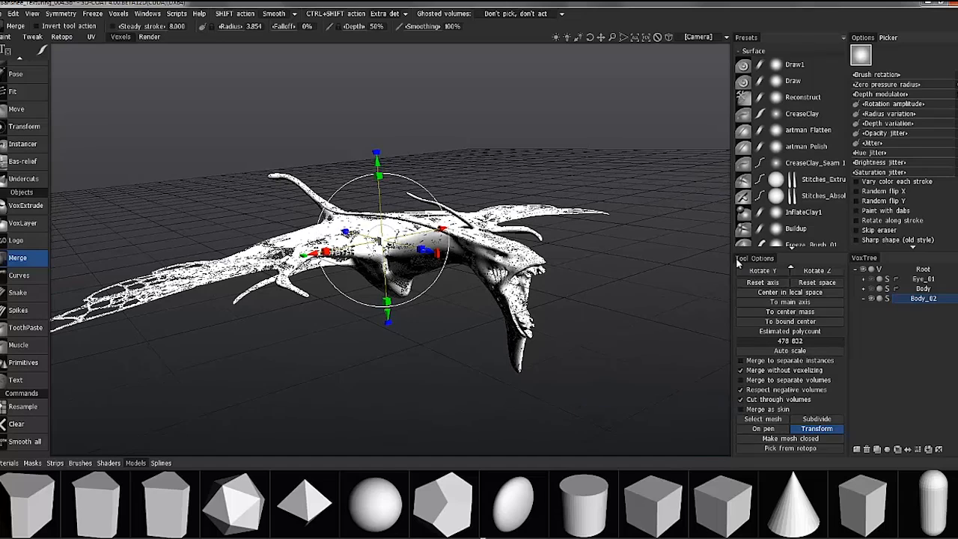
Switch back to the Draw surface tool and view the creature's head and body from the side
{"action": "scroll", "coordinate": [9, 78], "scroll_direction": "up", "scroll_amount": 10}
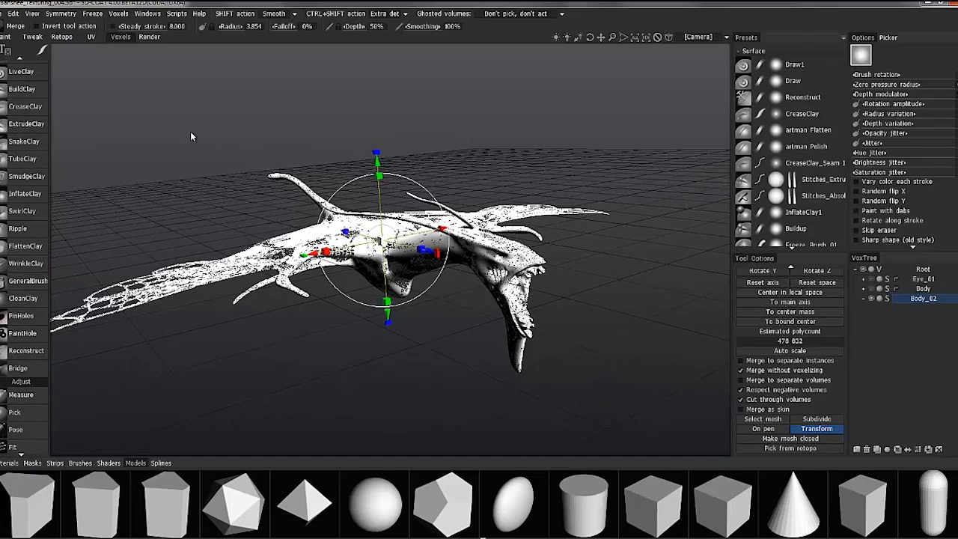
{"action": "scroll", "coordinate": [21, 77], "scroll_direction": "up", "scroll_amount": 10}
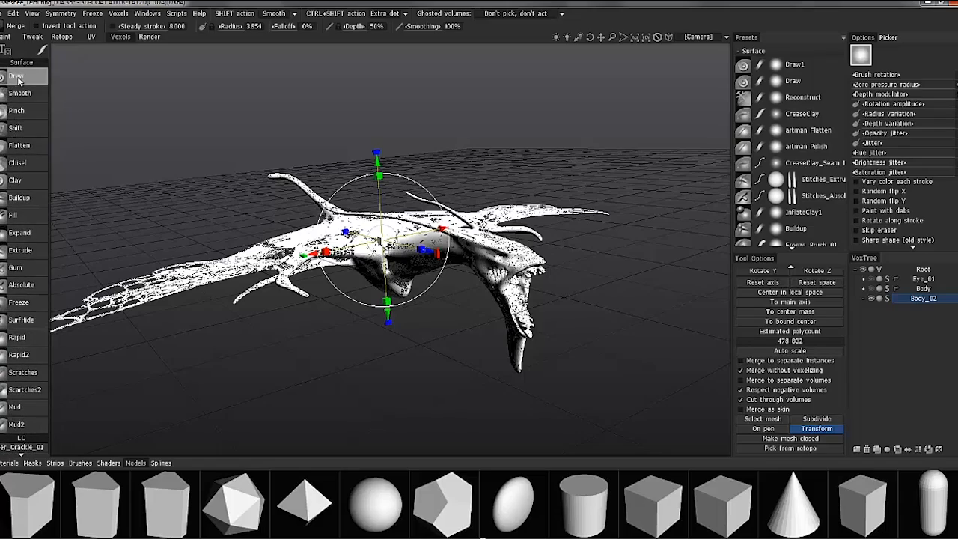
{"action": "left_click", "coordinate": [15, 78]}
{"action": "left_click_drag", "start_coordinate": [200, 133], "coordinate": [96, 400], "text": "alt"}
{"action": "scroll", "coordinate": [465, 280], "scroll_direction": "up", "scroll_amount": 3}
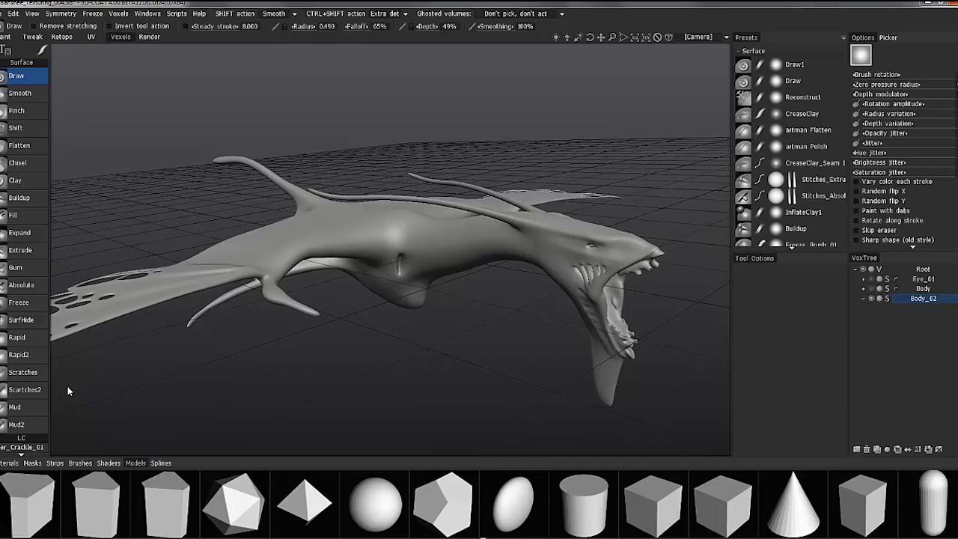
Smooth the whole Body_02 surface with the Smooth all command
{"action": "scroll", "coordinate": [35, 411], "scroll_direction": "down", "scroll_amount": 10}
{"action": "scroll", "coordinate": [27, 419], "scroll_direction": "down", "scroll_amount": 5}
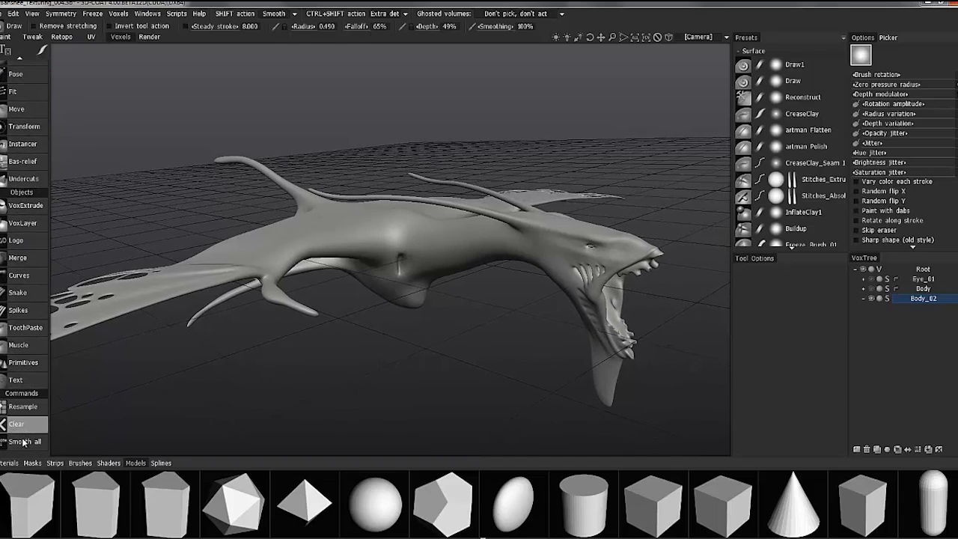
{"action": "left_click", "coordinate": [26, 441]}
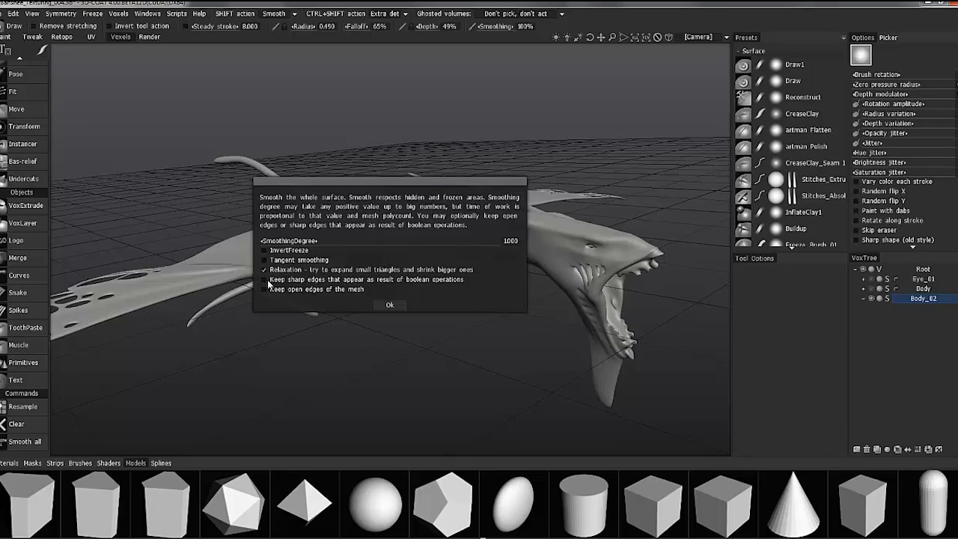
{"action": "left_click", "coordinate": [510, 240]}
{"action": "left_click", "coordinate": [528, 241]}
{"action": "left_click", "coordinate": [391, 305]}
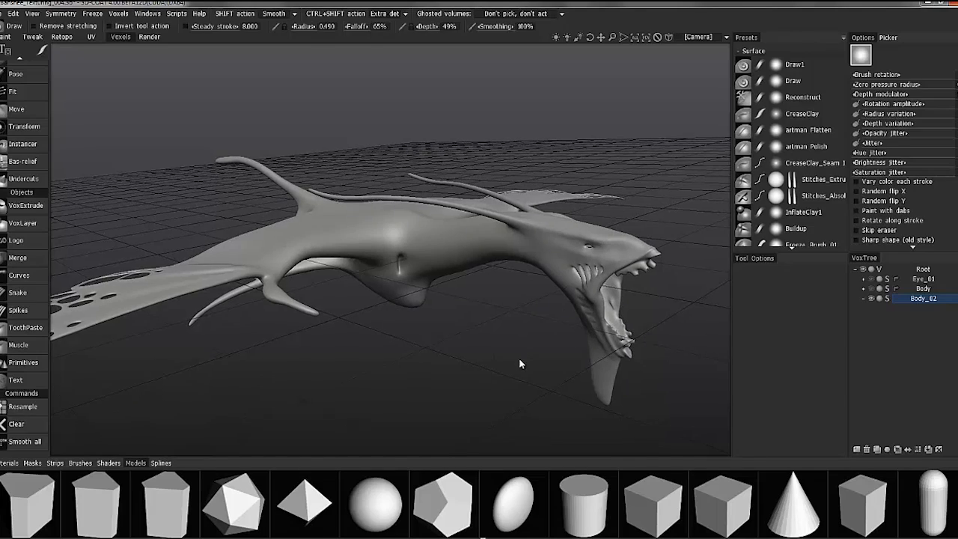
Examine the smoothed head from several angles and show the brush alpha library
{"action": "mouse_move", "coordinate": [454, 362]}
{"action": "left_mouse_down"}
{"action": "mouse_move", "coordinate": [472, 357]}
{"action": "mouse_move", "coordinate": [462, 341]}
{"action": "mouse_move", "coordinate": [587, 285]}
{"action": "mouse_move", "coordinate": [706, 325]}
{"action": "mouse_move", "coordinate": [513, 321]}
{"action": "mouse_move", "coordinate": [367, 342]}
{"action": "mouse_move", "coordinate": [285, 389]}
{"action": "mouse_move", "coordinate": [447, 295]}
{"action": "mouse_move", "coordinate": [610, 330]}
{"action": "mouse_move", "coordinate": [582, 297]}
{"action": "mouse_move", "coordinate": [563, 321]}
{"action": "mouse_move", "coordinate": [636, 254]}
{"action": "left_mouse_up"}
{"action": "left_click", "coordinate": [80, 463]}
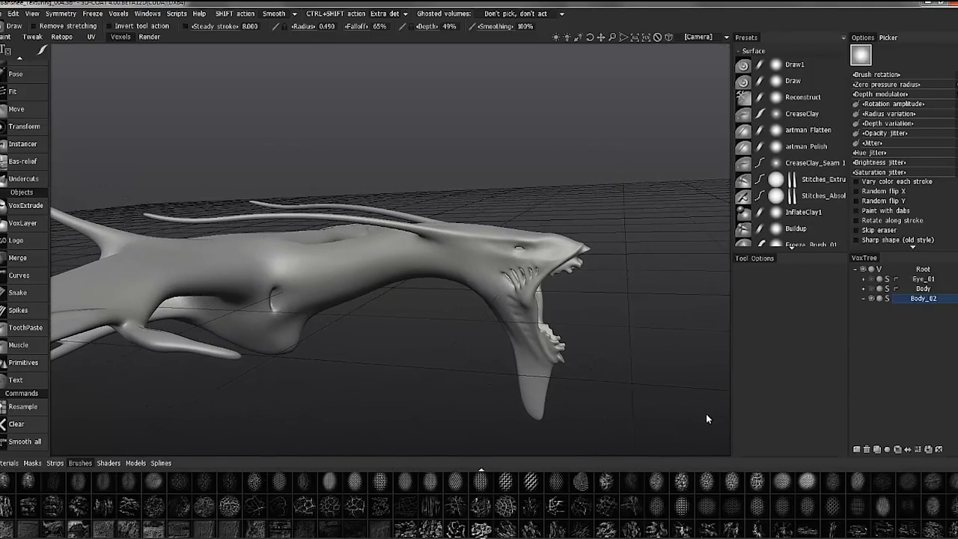
{"action": "left_click_drag", "start_coordinate": [574, 294], "coordinate": [572, 231]}
{"action": "left_click_drag", "start_coordinate": [576, 263], "coordinate": [284, 333]}
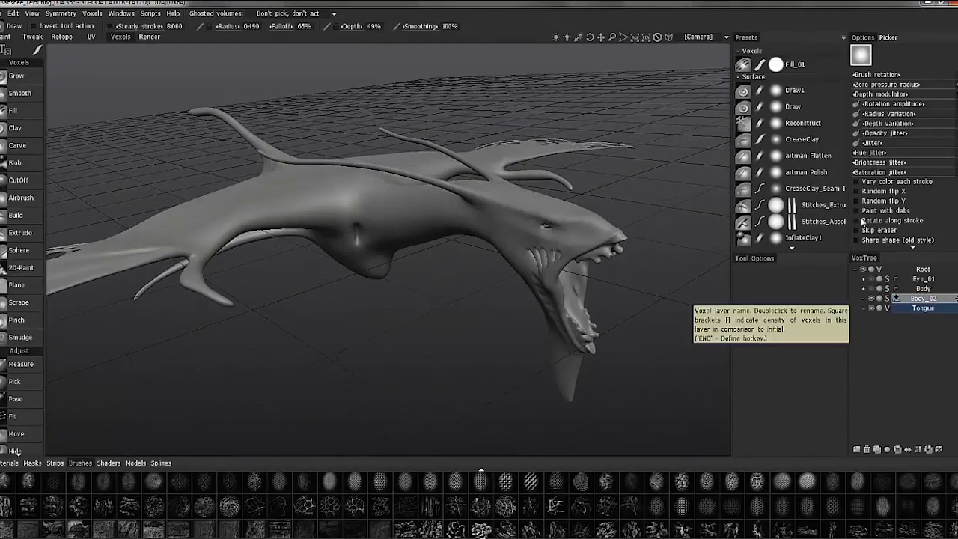
Add new volumes named Tongue and Tooth, and duplicate the Tooth volume twice
{"action": "left_click", "coordinate": [856, 450]}
{"action": "double_click", "coordinate": [925, 320]}
{"action": "type", "text": "Tooth"}
{"action": "key", "text": "Return"}
{"action": "left_click", "coordinate": [877, 451]}
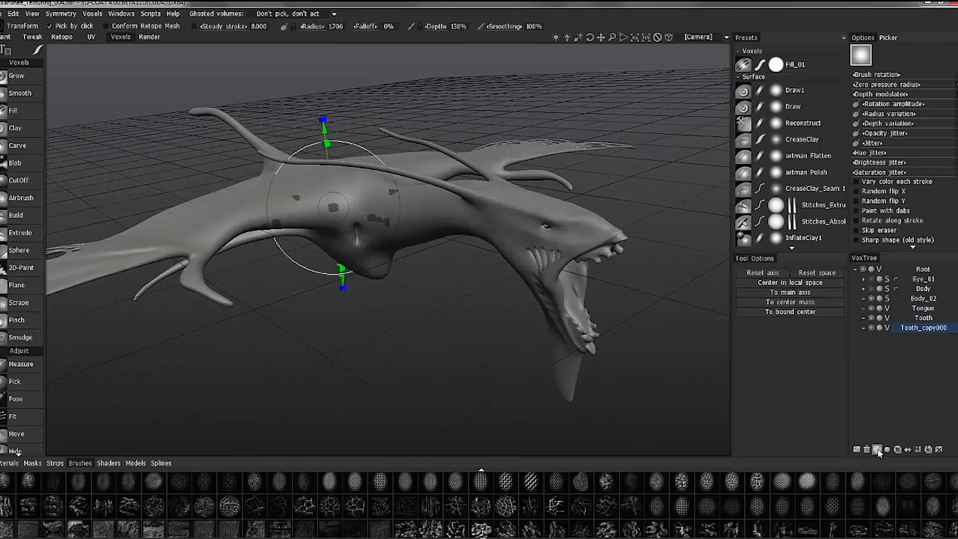
{"action": "left_click", "coordinate": [877, 450]}
Rename the Tooth volume as FrontTooth_Upper and its first copy as FrontTooth_Lower
{"action": "double_click", "coordinate": [924, 318]}
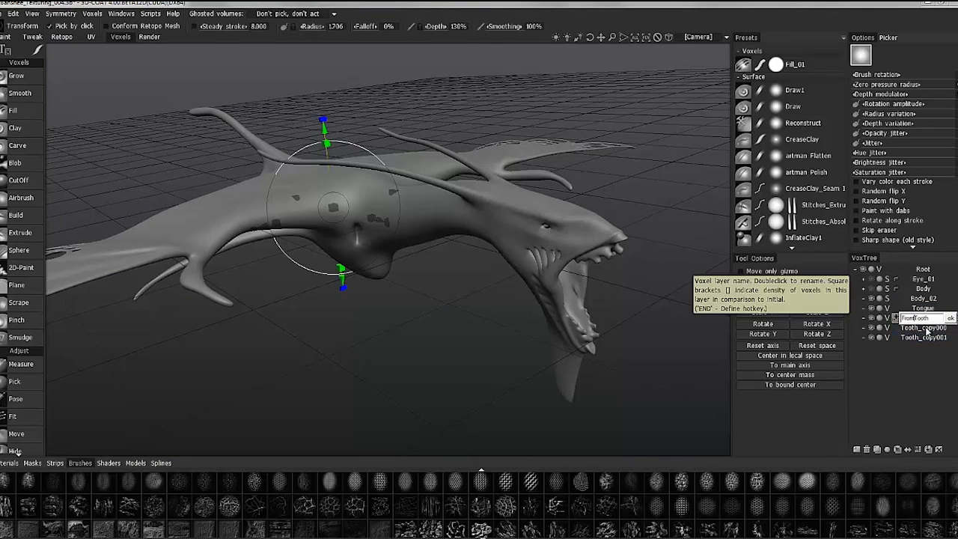
{"action": "double_click", "coordinate": [934, 318]}
{"action": "type", "text": "_Upper"}
{"action": "key", "text": "Return"}
{"action": "double_click", "coordinate": [920, 327]}
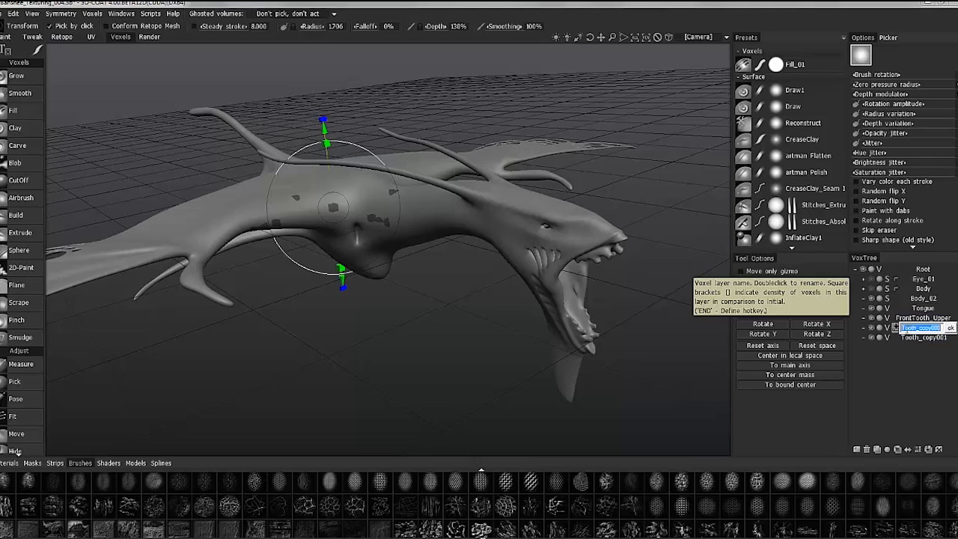
{"action": "type", "text": "FrontTooth_Lower"}
{"action": "key", "text": "Return"}
Rename the second tooth copy as UpperTeeth and add a new volume named Lower_Teeth
{"action": "double_click", "coordinate": [918, 337]}
{"action": "type", "text": "UpperTeeth"}
{"action": "key", "text": "Return"}
{"action": "left_click", "coordinate": [857, 449]}
{"action": "double_click", "coordinate": [913, 349]}
{"action": "type", "text": "Lower_Teeth"}
{"action": "key", "text": "Return"}
Add a new volume named Eyes
{"action": "left_click", "coordinate": [858, 449]}
{"action": "double_click", "coordinate": [927, 355]}
{"action": "type", "text": "Eyes"}
{"action": "key", "text": "Return"}
Increase the resolution of the FrontTooth_Upper and FrontTooth_Lower volumes to 8x
{"action": "left_click", "coordinate": [932, 319]}
{"action": "left_click", "coordinate": [897, 449]}
{"action": "left_click", "coordinate": [918, 449]}
{"action": "left_click", "coordinate": [320, 266]}
{"action": "left_click", "coordinate": [922, 328]}
{"action": "left_click", "coordinate": [918, 450]}
{"action": "left_click", "coordinate": [319, 267]}
{"action": "left_click", "coordinate": [918, 450]}
{"action": "left_click", "coordinate": [319, 266]}
Increase the resolution of the UpperTeeth and Lower_Teeth volumes to 8x
{"action": "left_click", "coordinate": [918, 450]}
{"action": "left_click", "coordinate": [923, 338]}
{"action": "left_click", "coordinate": [918, 450]}
{"action": "left_click", "coordinate": [319, 266]}
{"action": "left_click", "coordinate": [918, 449]}
{"action": "left_click", "coordinate": [923, 347]}
{"action": "left_click", "coordinate": [918, 450]}
{"action": "left_click", "coordinate": [319, 266]}
{"action": "left_click", "coordinate": [918, 450]}
{"action": "left_click", "coordinate": [319, 266]}
{"action": "left_click", "coordinate": [918, 449]}
{"action": "left_click", "coordinate": [318, 266]}
Select the FrontTooth_Upper volume and activate the Curves tool
{"action": "left_click", "coordinate": [923, 318]}
{"action": "left_click_drag", "start_coordinate": [196, 266], "coordinate": [150, 247], "text": "alt"}
{"action": "scroll", "coordinate": [23, 225], "scroll_direction": "down", "scroll_amount": 3}
{"action": "left_click_drag", "start_coordinate": [73, 175], "coordinate": [97, 179], "text": "alt"}
{"action": "scroll", "coordinate": [30, 227], "scroll_direction": "down", "scroll_amount": 4}
{"action": "scroll", "coordinate": [30, 226], "scroll_direction": "up", "scroll_amount": 1}
{"action": "left_click", "coordinate": [23, 221]}
Enlarge the Tool Options area and clear all existing curves
{"action": "left_click_drag", "start_coordinate": [628, 240], "coordinate": [516, 247], "text": "alt"}
{"action": "left_click_drag", "start_coordinate": [802, 253], "coordinate": [803, 210]}
{"action": "left_click_drag", "start_coordinate": [644, 247], "coordinate": [583, 232], "text": "alt"}
{"action": "left_click", "coordinate": [761, 368]}
{"action": "left_click_drag", "start_coordinate": [598, 127], "coordinate": [557, 92], "text": "alt"}
{"action": "right_click_drag", "start_coordinate": [556, 92], "coordinate": [516, 83], "text": "alt"}
Examine the creature from the front and select Body_02 to view it squarely from the right side
{"action": "left_click", "coordinate": [698, 37]}
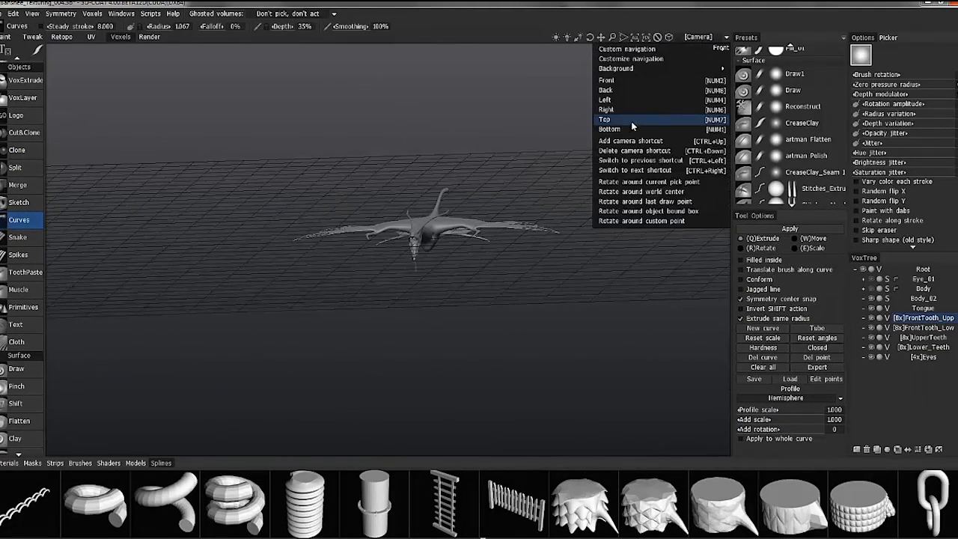
{"action": "left_click", "coordinate": [621, 80]}
{"action": "right_click_drag", "start_coordinate": [377, 334], "coordinate": [516, 352], "text": "alt"}
{"action": "middle_click_drag", "start_coordinate": [367, 285], "coordinate": [458, 340], "text": "alt"}
{"action": "left_click", "coordinate": [459, 336]}
{"action": "right_click_drag", "start_coordinate": [599, 263], "coordinate": [286, 228], "text": "alt"}
{"action": "left_click_drag", "start_coordinate": [286, 228], "coordinate": [413, 294], "text": "alt"}
{"action": "left_click", "coordinate": [903, 299]}
{"action": "left_click_drag", "start_coordinate": [696, 310], "coordinate": [654, 331], "text": "alt+shift"}
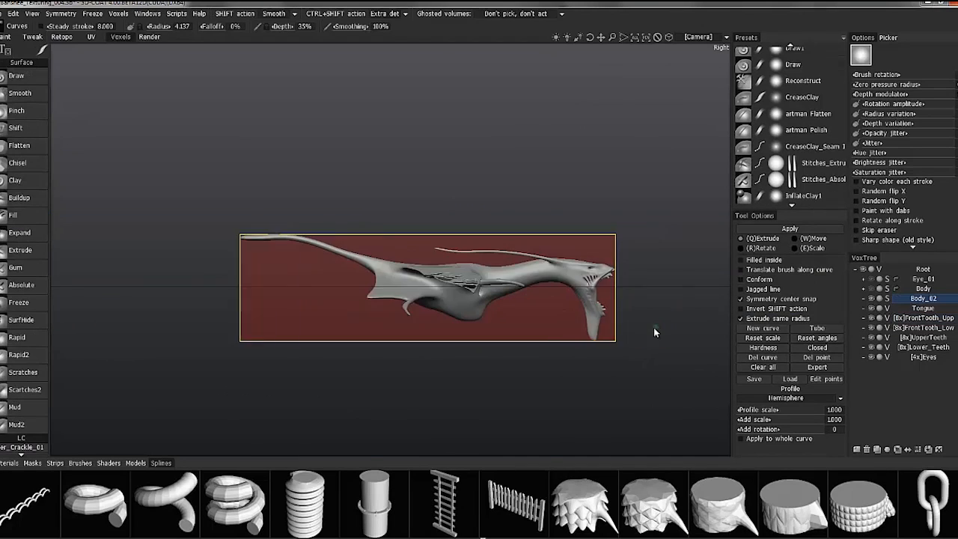
{"action": "right_click_drag", "start_coordinate": [653, 331], "coordinate": [722, 337], "text": "alt"}
Make Tongue the active volume and ghost Body_02 around the open mouth
{"action": "left_click", "coordinate": [920, 309]}
{"action": "right_click_drag", "start_coordinate": [483, 298], "coordinate": [509, 303], "text": "alt"}
{"action": "left_click", "coordinate": [879, 299]}
{"action": "right_click_drag", "start_coordinate": [591, 314], "coordinate": [658, 322], "text": "alt"}
{"action": "middle_click_drag", "start_coordinate": [659, 321], "coordinate": [517, 225], "text": "alt"}
Lay out a tapering tongue curve from the back of the mouth out between the jaws and adjust its points
{"action": "left_click", "coordinate": [480, 272]}
{"action": "left_click", "coordinate": [532, 297]}
{"action": "mouse_move", "coordinate": [571, 325]}
{"action": "right_mouse_down"}
{"action": "mouse_move", "coordinate": [551, 325]}
{"action": "mouse_move", "coordinate": [568, 344]}
{"action": "right_mouse_up"}
{"action": "left_click", "coordinate": [557, 327]}
{"action": "left_click", "coordinate": [569, 343]}
{"action": "left_click_drag", "start_coordinate": [558, 327], "coordinate": [527, 290]}
{"action": "left_click_drag", "start_coordinate": [557, 323], "coordinate": [568, 340]}
{"action": "left_click", "coordinate": [527, 292]}
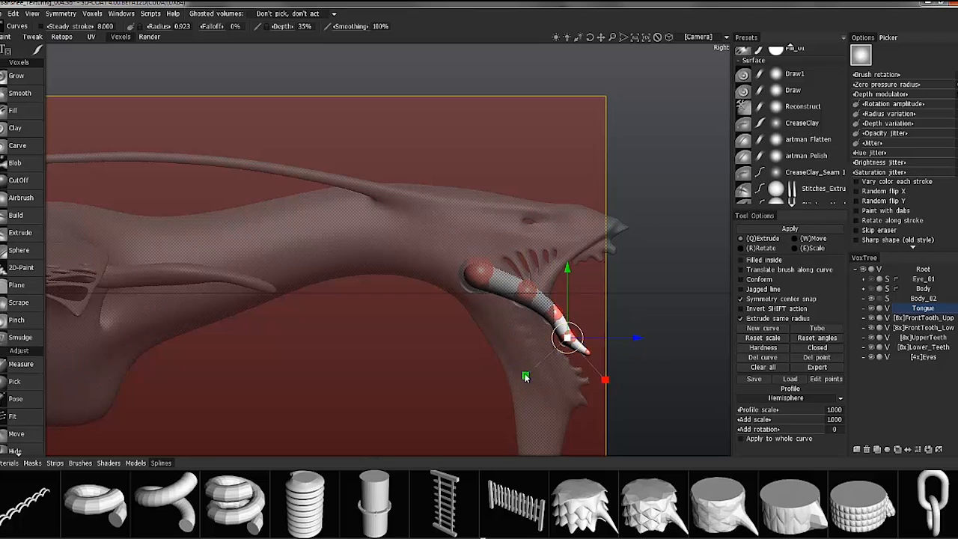
Widen three points of the tongue curve sideways as seen from the front
{"action": "key", "text": "KP_2"}
{"action": "scroll", "coordinate": [481, 297], "scroll_direction": "up", "scroll_amount": 4}
{"action": "left_click", "coordinate": [438, 227]}
{"action": "left_click_drag", "start_coordinate": [393, 228], "coordinate": [384, 228]}
{"action": "left_click", "coordinate": [445, 259]}
{"action": "left_click_drag", "start_coordinate": [395, 261], "coordinate": [363, 263]}
{"action": "left_click", "coordinate": [451, 293]}
{"action": "left_click_drag", "start_coordinate": [394, 297], "coordinate": [255, 217]}
Toggle the camera projection and widen another tongue curve point near the base
{"action": "key", "text": "Escape"}
{"action": "key", "text": "KP_5"}
{"action": "scroll", "coordinate": [374, 286], "scroll_direction": "up", "scroll_amount": 3}
{"action": "left_click_drag", "start_coordinate": [700, 39], "coordinate": [352, 225], "text": "alt"}
{"action": "left_click", "coordinate": [331, 241]}
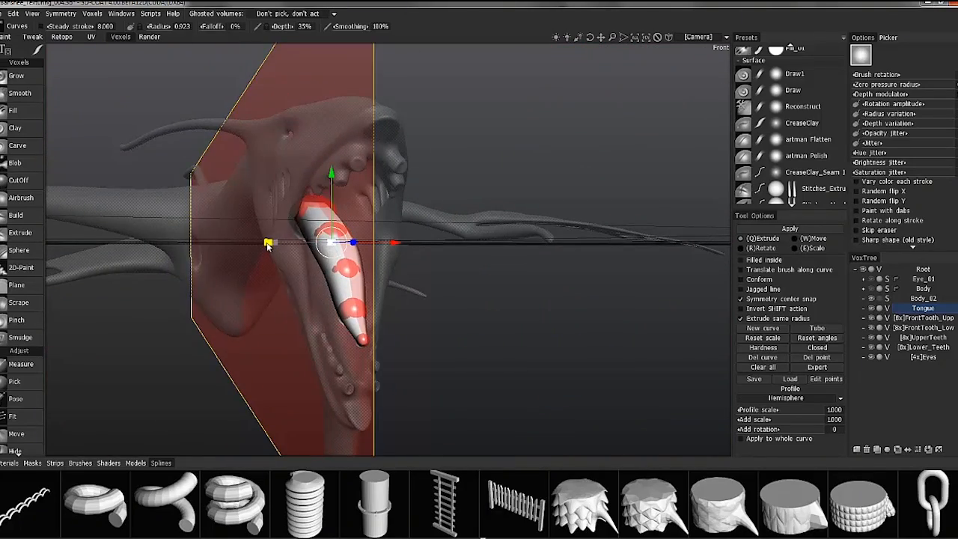
{"action": "left_click_drag", "start_coordinate": [269, 242], "coordinate": [254, 241]}
Widen two more tongue curve points sideways and check the shape from the side
{"action": "key", "text": "KP_2"}
{"action": "left_click", "coordinate": [213, 224]}
{"action": "left_click_drag", "start_coordinate": [153, 222], "coordinate": [144, 222]}
{"action": "left_click", "coordinate": [215, 271]}
{"action": "left_click_drag", "start_coordinate": [153, 275], "coordinate": [147, 274]}
{"action": "left_click_drag", "start_coordinate": [314, 292], "coordinate": [598, 288], "text": "alt"}
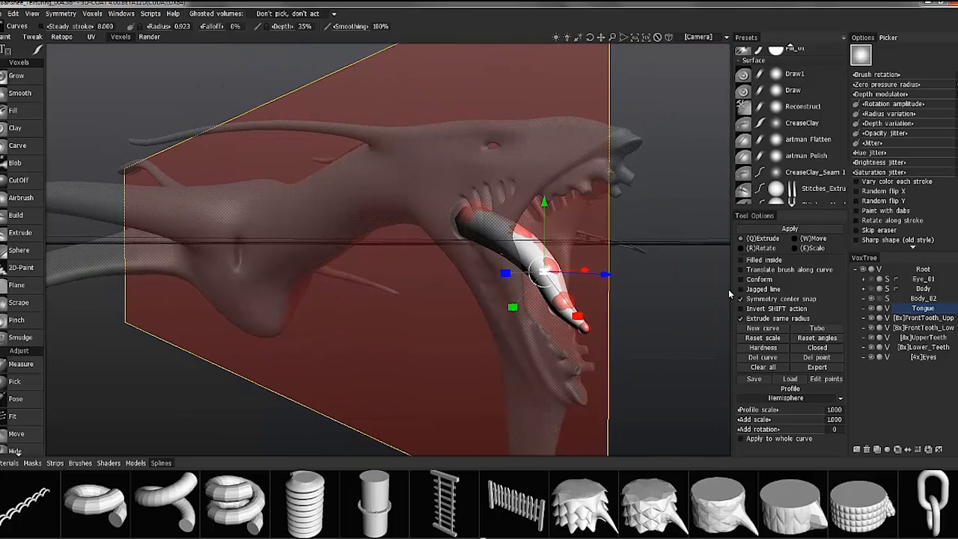
Raise the Tongue volume's resolution to 4x and apply the tongue curve to it
{"action": "left_click", "coordinate": [786, 229]}
{"action": "left_click", "coordinate": [316, 265]}
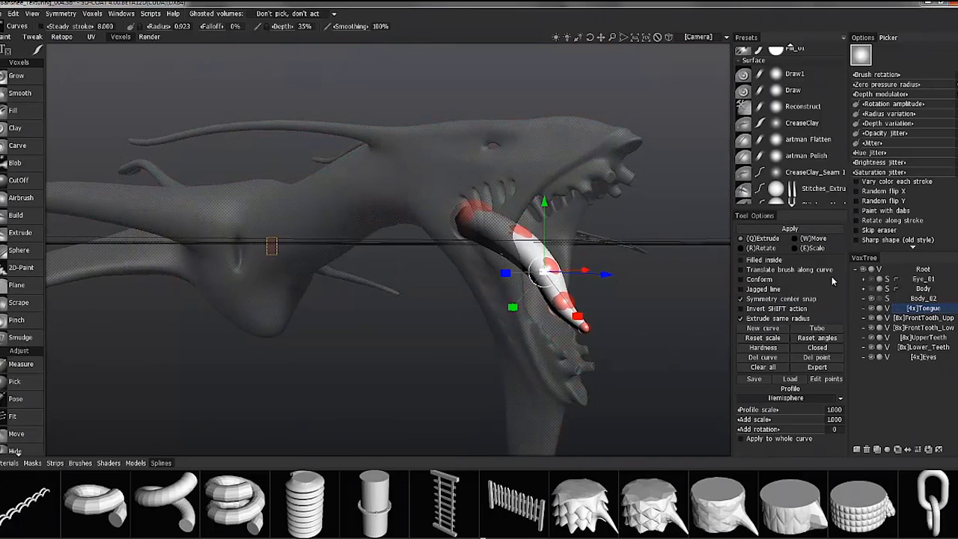
{"action": "scroll", "coordinate": [28, 292], "scroll_direction": "down", "scroll_amount": 5}
Choose the CreaseClay brush in spline mode and place spline points down the centre of the tongue
{"action": "left_click", "coordinate": [795, 127]}
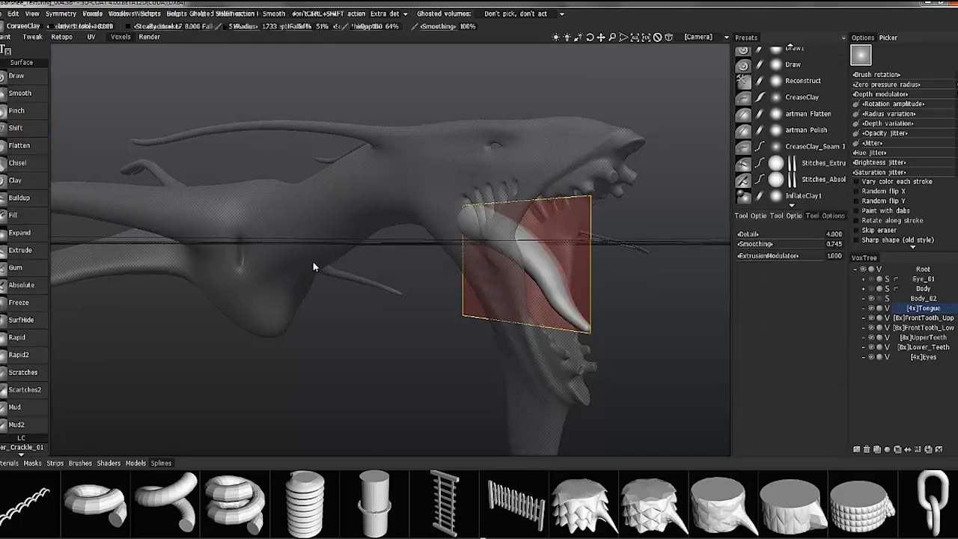
{"action": "key", "text": "KP_2"}
{"action": "mouse_move", "coordinate": [41, 50]}
{"action": "left_click", "coordinate": [192, 53]}
{"action": "left_click_drag", "start_coordinate": [501, 217], "coordinate": [435, 196], "text": "alt"}
{"action": "left_click", "coordinate": [434, 196]}
{"action": "left_click", "coordinate": [435, 238]}
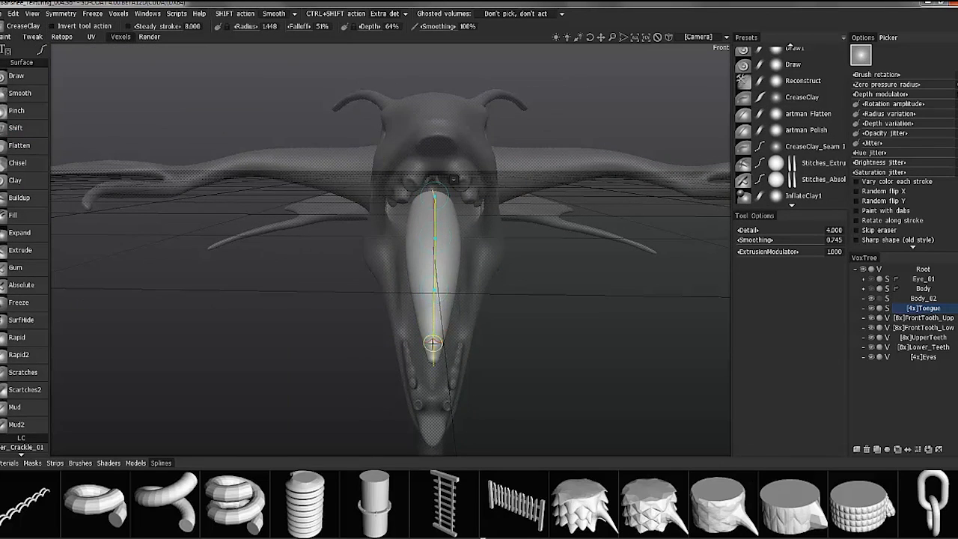
Raise the crease brush radius to about 2.74 and depth to 100%, and apply the centre spline to the tongue
{"action": "left_click_drag", "start_coordinate": [490, 330], "coordinate": [456, 195], "text": "alt"}
{"action": "right_click", "coordinate": [456, 184]}
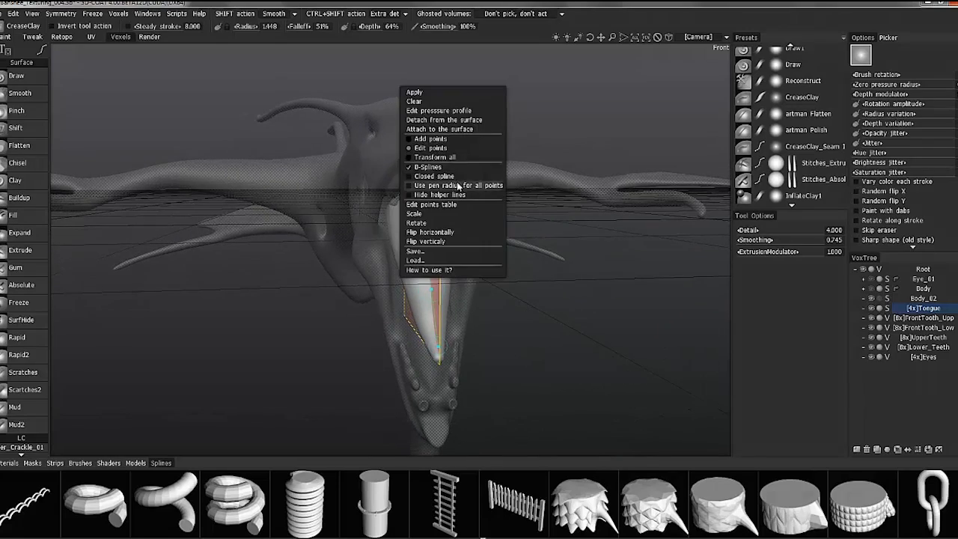
{"action": "right_click_drag", "start_coordinate": [370, 166], "coordinate": [522, 315], "text": "alt"}
{"action": "left_click_drag", "start_coordinate": [521, 315], "coordinate": [584, 307], "text": "alt"}
{"action": "right_click_drag", "start_coordinate": [456, 267], "coordinate": [517, 176]}
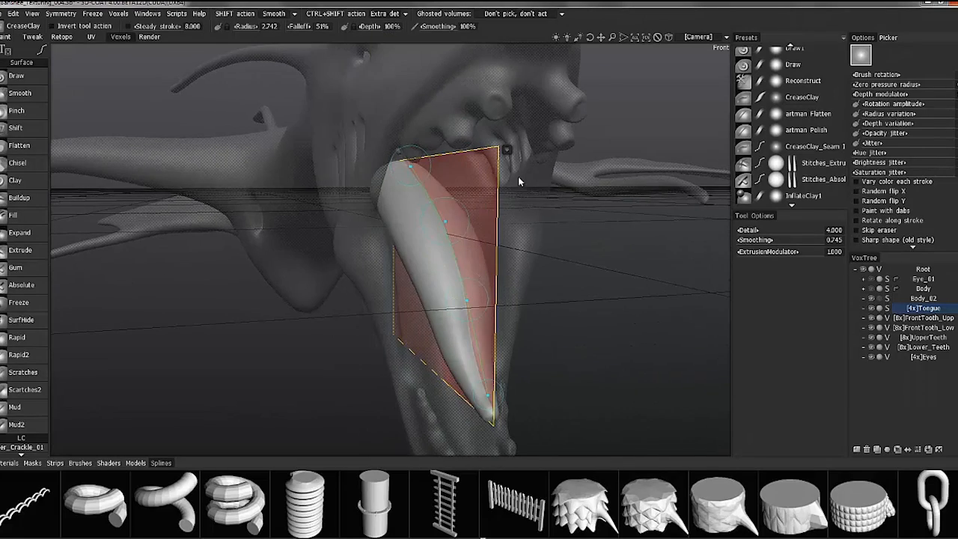
{"action": "left_click_drag", "start_coordinate": [518, 176], "coordinate": [478, 113], "text": "alt"}
{"action": "right_click", "coordinate": [477, 57]}
{"action": "left_click", "coordinate": [477, 57]}
Soften the tongue's crease with the Smooth brush and make the upper front tooth volume active
{"action": "mouse_move", "coordinate": [449, 180]}
{"action": "left_mouse_down", "text": "alt"}
{"action": "mouse_move", "coordinate": [303, 267]}
{"action": "mouse_move", "coordinate": [509, 395]}
{"action": "mouse_move", "coordinate": [479, 330]}
{"action": "mouse_move", "coordinate": [513, 374]}
{"action": "left_mouse_up", "text": "alt"}
{"action": "left_click", "coordinate": [32, 95]}
{"action": "right_click_drag", "start_coordinate": [514, 374], "coordinate": [513, 289], "text": "alt"}
{"action": "left_click_drag", "start_coordinate": [514, 289], "coordinate": [359, 252], "text": "alt"}
{"action": "right_click_drag", "start_coordinate": [359, 252], "coordinate": [365, 243]}
{"action": "left_click_drag", "start_coordinate": [346, 231], "coordinate": [354, 258]}
{"action": "right_click_drag", "start_coordinate": [344, 255], "coordinate": [280, 258], "text": "alt"}
{"action": "left_click_drag", "start_coordinate": [280, 258], "coordinate": [259, 261], "text": "alt"}
{"action": "key", "text": "s"}
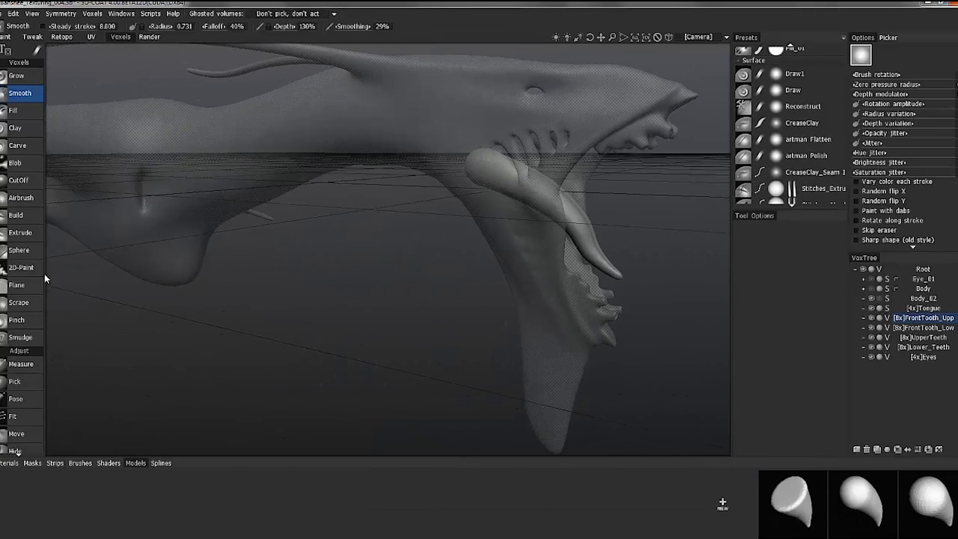
Open the Primitives tool, try several primitive shapes, and choose Capsule for the upper front tooth
{"action": "scroll", "coordinate": [33, 407], "scroll_direction": "down", "scroll_amount": 4}
{"action": "left_click", "coordinate": [24, 449]}
{"action": "scroll", "coordinate": [176, 410], "scroll_direction": "down", "scroll_amount": 5}
{"action": "left_click", "coordinate": [789, 261]}
{"action": "left_click", "coordinate": [753, 272]}
{"action": "left_click", "coordinate": [790, 280]}
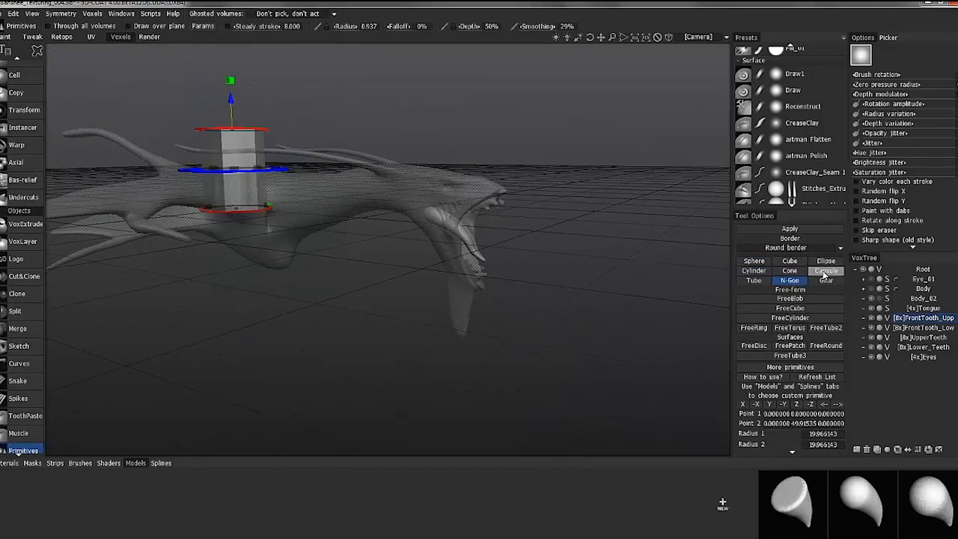
{"action": "left_click", "coordinate": [825, 281]}
{"action": "left_click", "coordinate": [825, 261]}
{"action": "left_click_drag", "start_coordinate": [649, 303], "coordinate": [661, 295]}
{"action": "left_click", "coordinate": [825, 271]}
Narrow the capsule's lower end to taper it into a tooth shape
{"action": "left_click_drag", "start_coordinate": [306, 199], "coordinate": [285, 201]}
{"action": "left_click_drag", "start_coordinate": [286, 200], "coordinate": [200, 147], "text": "alt"}
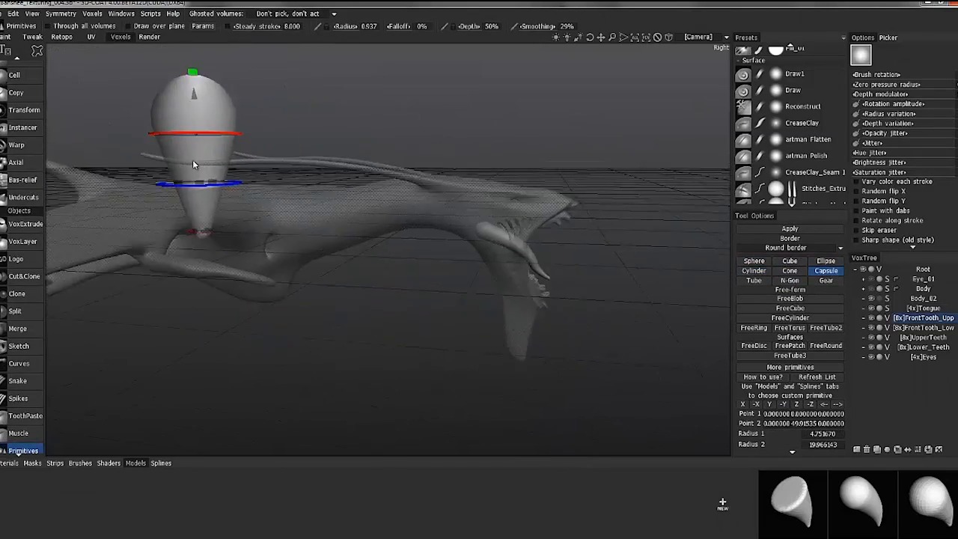
{"action": "right_click_drag", "start_coordinate": [201, 147], "coordinate": [311, 224], "text": "alt"}
{"action": "left_click_drag", "start_coordinate": [311, 229], "coordinate": [309, 229]}
{"action": "middle_click_drag", "start_coordinate": [308, 229], "coordinate": [291, 265], "text": "alt"}
Size the tapered capsule to radii of about 0.39 and 3.56 in front of the snout and apply it
{"action": "left_click_drag", "start_coordinate": [299, 440], "coordinate": [412, 274], "text": "alt"}
{"action": "left_click_drag", "start_coordinate": [395, 211], "coordinate": [645, 212]}
{"action": "middle_click_drag", "start_coordinate": [646, 211], "coordinate": [477, 266], "text": "alt"}
{"action": "left_click_drag", "start_coordinate": [477, 267], "coordinate": [213, 220], "text": "alt"}
{"action": "left_click_drag", "start_coordinate": [411, 109], "coordinate": [517, 136], "text": "alt"}
{"action": "left_click_drag", "start_coordinate": [457, 89], "coordinate": [457, 86]}
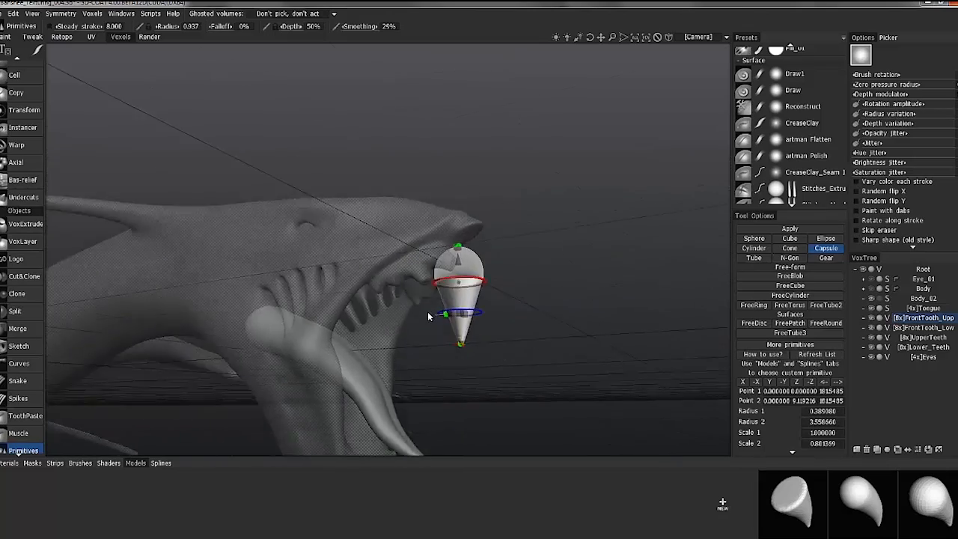
{"action": "left_click_drag", "start_coordinate": [459, 252], "coordinate": [479, 270], "text": "alt"}
{"action": "key", "text": "Return"}
{"action": "scroll", "coordinate": [38, 353], "scroll_direction": "up", "scroll_amount": 5}
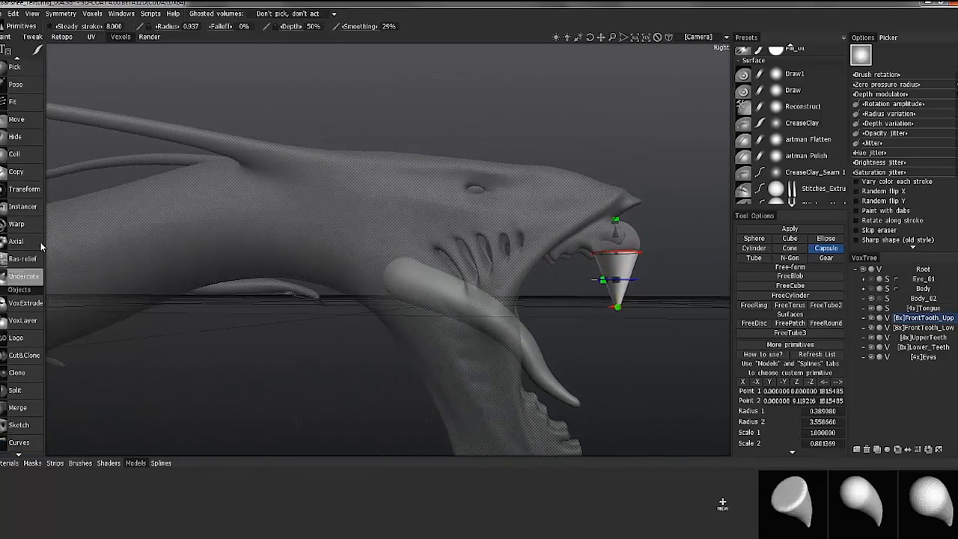
Transform the upper front tooth, moving, tilting and scaling it to fit under the tip of the upper jaw
{"action": "left_click", "coordinate": [18, 163]}
{"action": "left_click_drag", "start_coordinate": [648, 214], "coordinate": [561, 229], "text": "alt"}
{"action": "left_click", "coordinate": [25, 270]}
{"action": "left_click_drag", "start_coordinate": [575, 180], "coordinate": [575, 153]}
{"action": "left_click_drag", "start_coordinate": [669, 225], "coordinate": [677, 206]}
{"action": "mouse_move", "coordinate": [644, 231]}
{"action": "left_mouse_down", "text": "alt"}
{"action": "mouse_move", "coordinate": [545, 254]}
{"action": "mouse_move", "coordinate": [628, 224]}
{"action": "left_mouse_up", "text": "alt"}
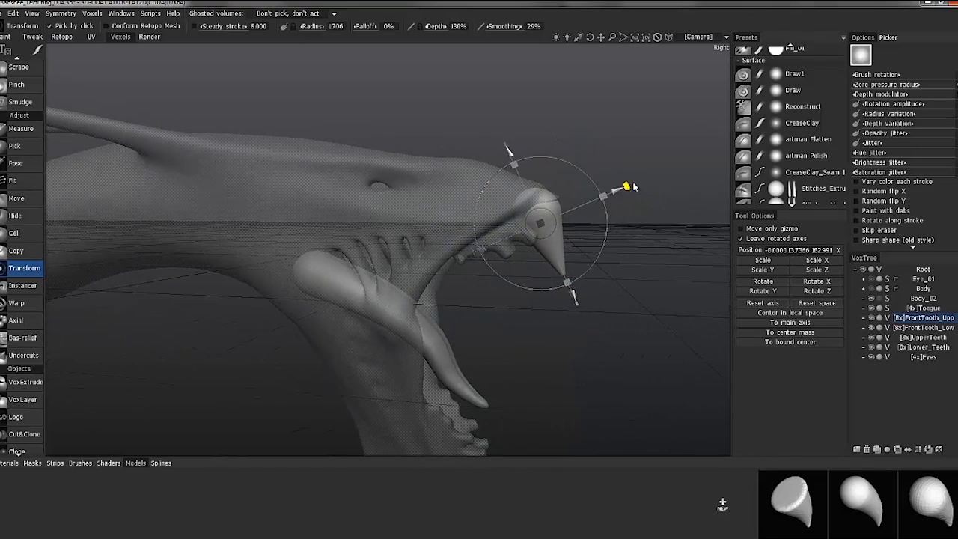
{"action": "left_click_drag", "start_coordinate": [543, 223], "coordinate": [545, 220]}
{"action": "left_click_drag", "start_coordinate": [666, 164], "coordinate": [539, 241], "text": "alt"}
{"action": "left_click_drag", "start_coordinate": [657, 253], "coordinate": [654, 248]}
{"action": "left_click_drag", "start_coordinate": [646, 204], "coordinate": [645, 230], "text": "alt"}
{"action": "left_click_drag", "start_coordinate": [693, 155], "coordinate": [696, 155]}
Choose the Pose tool, try a Ring selection along the upper front tooth, and clear the selection
{"action": "left_click", "coordinate": [16, 163]}
{"action": "mouse_move", "coordinate": [630, 164]}
{"action": "left_mouse_down", "text": "alt"}
{"action": "mouse_move", "coordinate": [636, 152]}
{"action": "mouse_move", "coordinate": [639, 223]}
{"action": "left_mouse_up", "text": "alt"}
{"action": "left_click", "coordinate": [783, 239]}
{"action": "left_click", "coordinate": [748, 259]}
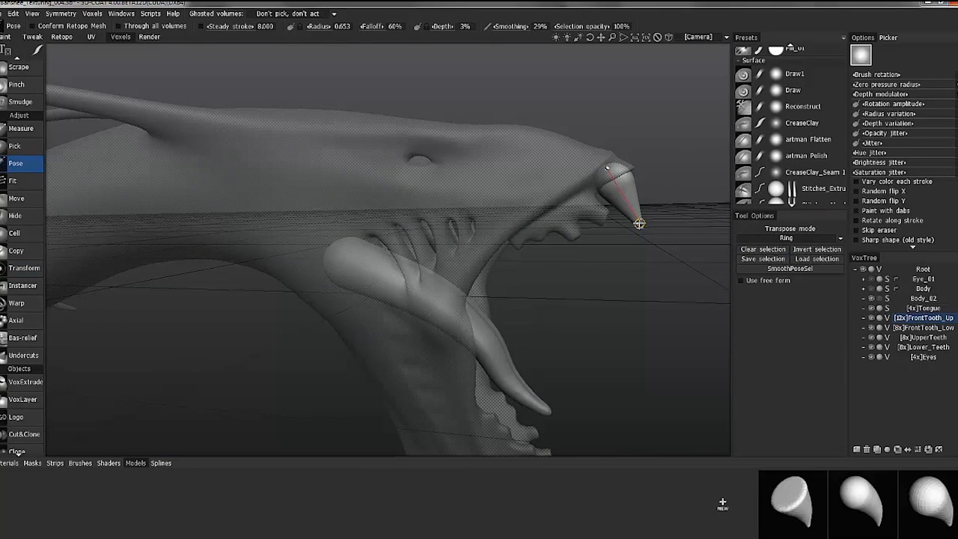
{"action": "left_click", "coordinate": [753, 250]}
Adjust the camera projection, bend the upper front tooth into a backward curve using Pose in Line mode, and clear the selection
{"action": "left_click", "coordinate": [669, 37]}
{"action": "left_click", "coordinate": [688, 38]}
{"action": "left_click", "coordinate": [671, 101]}
{"action": "left_click", "coordinate": [686, 39]}
{"action": "left_click", "coordinate": [670, 109]}
{"action": "scroll", "coordinate": [452, 257], "scroll_direction": "up", "scroll_amount": 2}
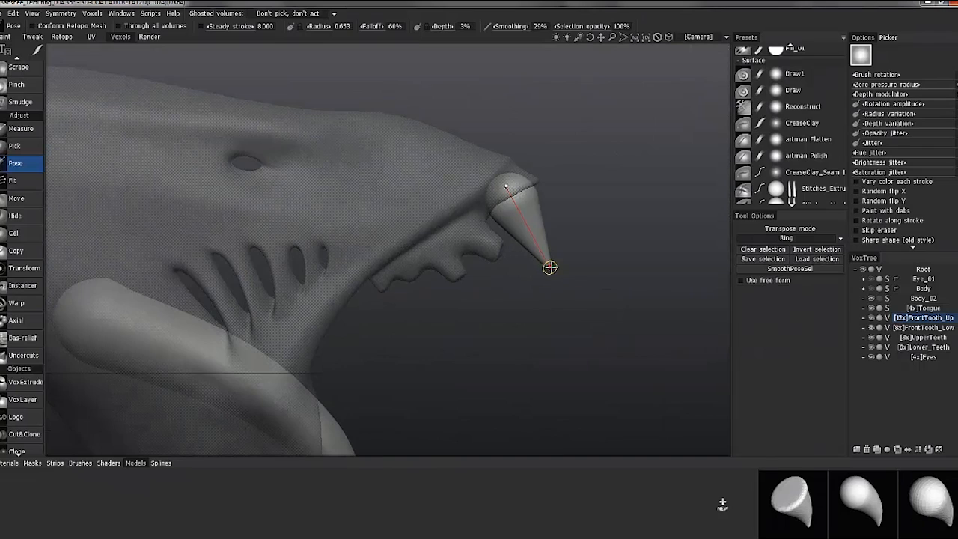
{"action": "middle_click_drag", "start_coordinate": [166, 344], "coordinate": [446, 293]}
{"action": "middle_click_drag", "start_coordinate": [617, 275], "coordinate": [379, 275]}
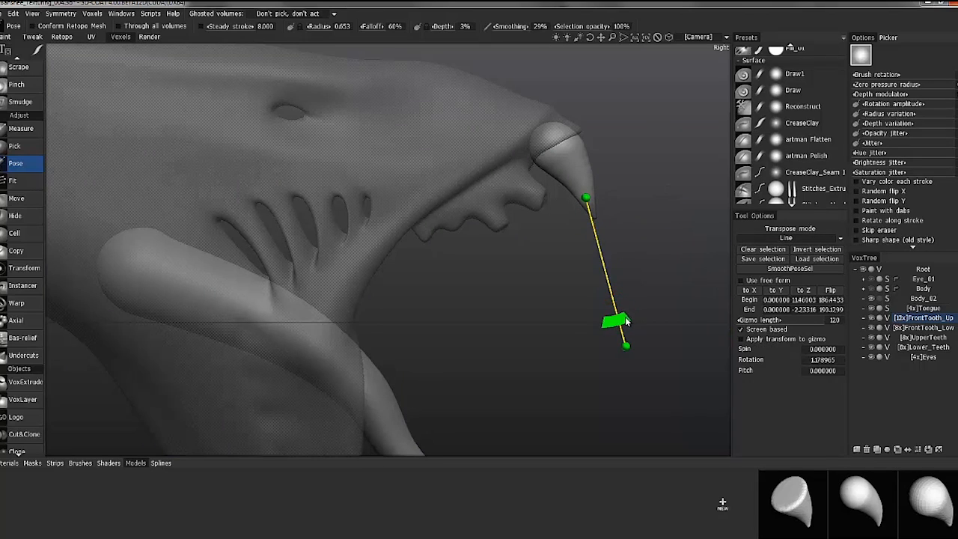
{"action": "left_click", "coordinate": [751, 250]}
{"action": "scroll", "coordinate": [483, 227], "scroll_direction": "down", "scroll_amount": 5}
{"action": "mouse_move", "coordinate": [483, 226]}
{"action": "left_mouse_down", "text": "alt"}
{"action": "mouse_move", "coordinate": [433, 115]}
{"action": "mouse_move", "coordinate": [457, 217]}
{"action": "mouse_move", "coordinate": [479, 222]}
{"action": "left_mouse_up", "text": "alt"}
Create a Y-mirrored instance of the upper front tooth and position it at the tip of the lower jaw
{"action": "right_click", "coordinate": [908, 318]}
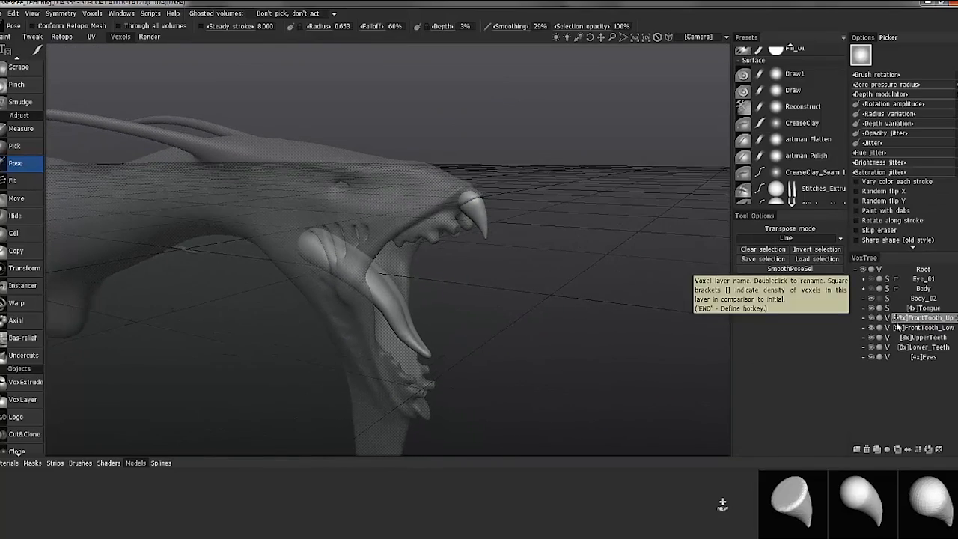
{"action": "left_click", "coordinate": [21, 289]}
{"action": "left_click_drag", "start_coordinate": [590, 331], "coordinate": [580, 304], "text": "alt"}
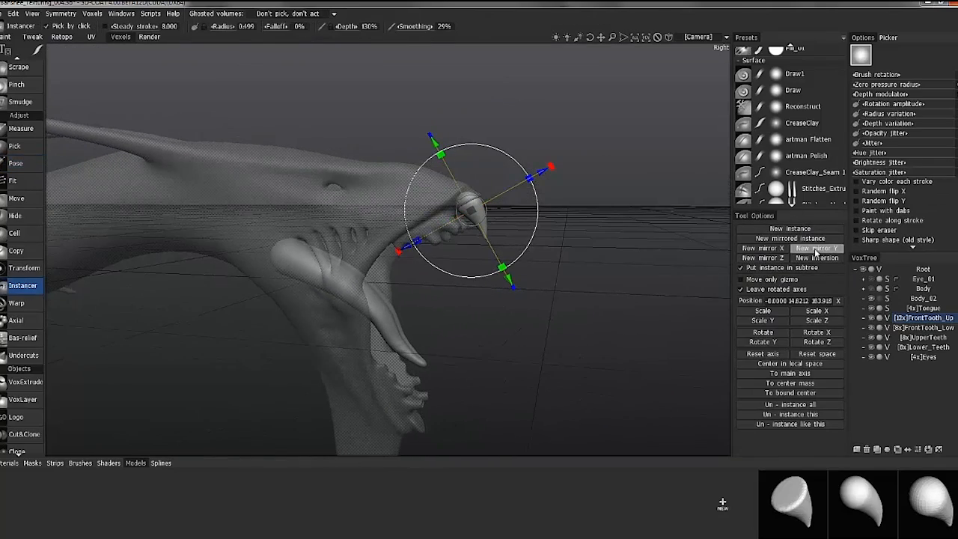
{"action": "left_click", "coordinate": [816, 249]}
{"action": "mouse_move", "coordinate": [510, 297]}
{"action": "left_mouse_down", "text": "alt"}
{"action": "mouse_move", "coordinate": [454, 417]}
{"action": "mouse_move", "coordinate": [465, 387]}
{"action": "mouse_move", "coordinate": [409, 369]}
{"action": "mouse_move", "coordinate": [508, 332]}
{"action": "left_mouse_up", "text": "alt"}
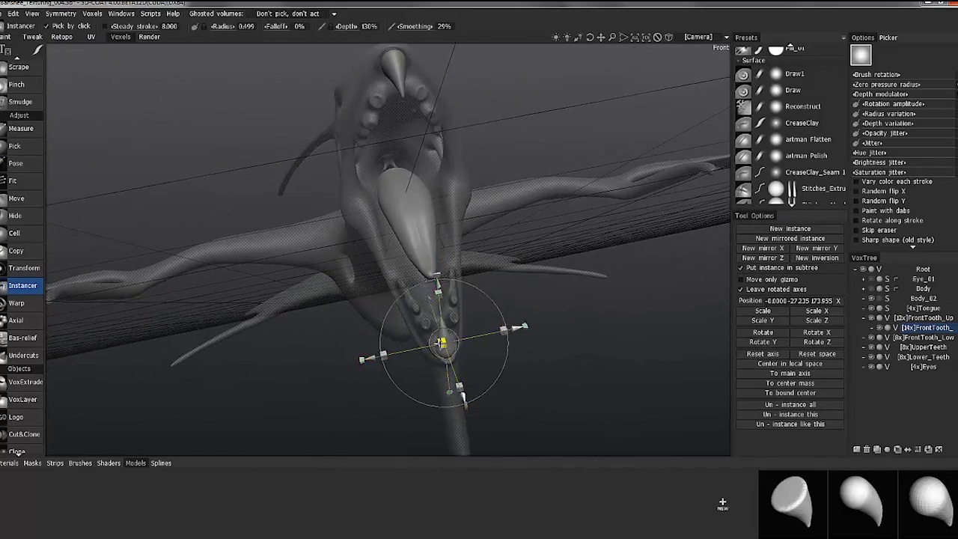
{"action": "left_click_drag", "start_coordinate": [441, 343], "coordinate": [474, 293], "text": "alt"}
{"action": "left_click_drag", "start_coordinate": [540, 335], "coordinate": [540, 355], "text": "alt"}
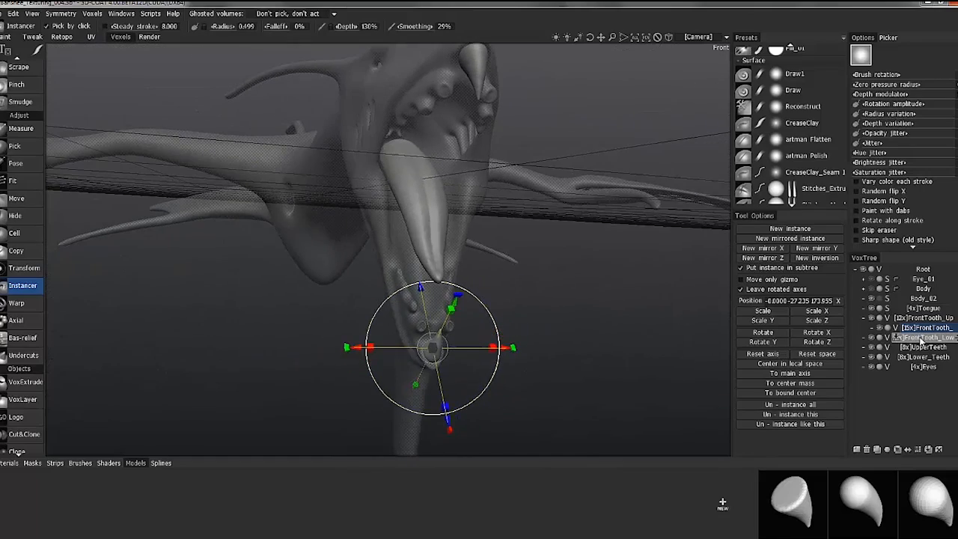
Load the curved tooth model into the lower front tooth volume and bring it just behind the upper front tooth
{"action": "left_click", "coordinate": [862, 502]}
{"action": "left_click_drag", "start_coordinate": [330, 196], "coordinate": [466, 173], "text": "alt"}
{"action": "left_click", "coordinate": [781, 342]}
{"action": "middle_click_drag", "start_coordinate": [516, 187], "coordinate": [502, 335], "text": "alt"}
{"action": "left_click_drag", "start_coordinate": [543, 366], "coordinate": [566, 377], "text": "alt"}
{"action": "right_click_drag", "start_coordinate": [566, 377], "coordinate": [642, 342], "text": "alt"}
{"action": "middle_click_drag", "start_coordinate": [642, 343], "coordinate": [536, 293], "text": "alt"}
{"action": "left_click_drag", "start_coordinate": [448, 234], "coordinate": [448, 208]}
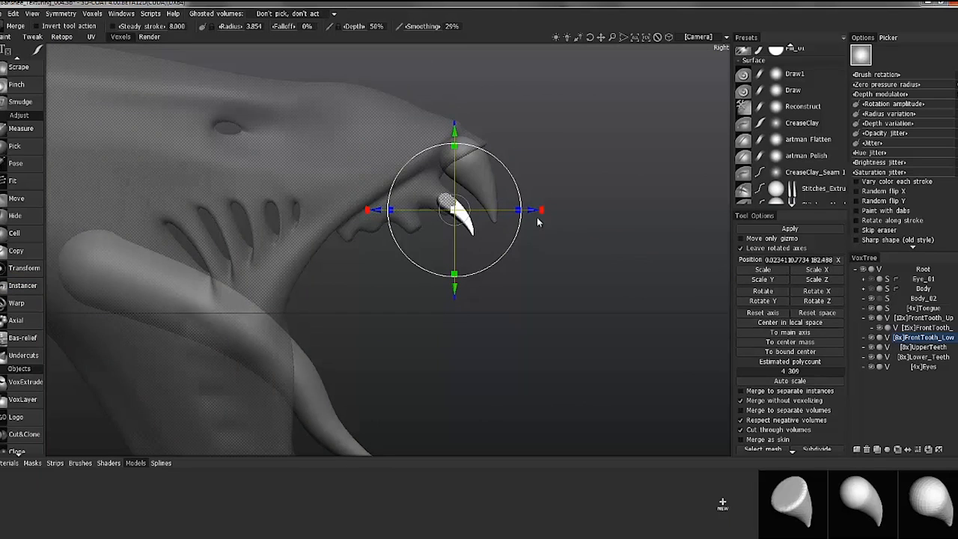
Align the first mirrored pair of side teeth with the upper jaw sockets from front and side, and merge it
{"action": "key", "text": "2"}
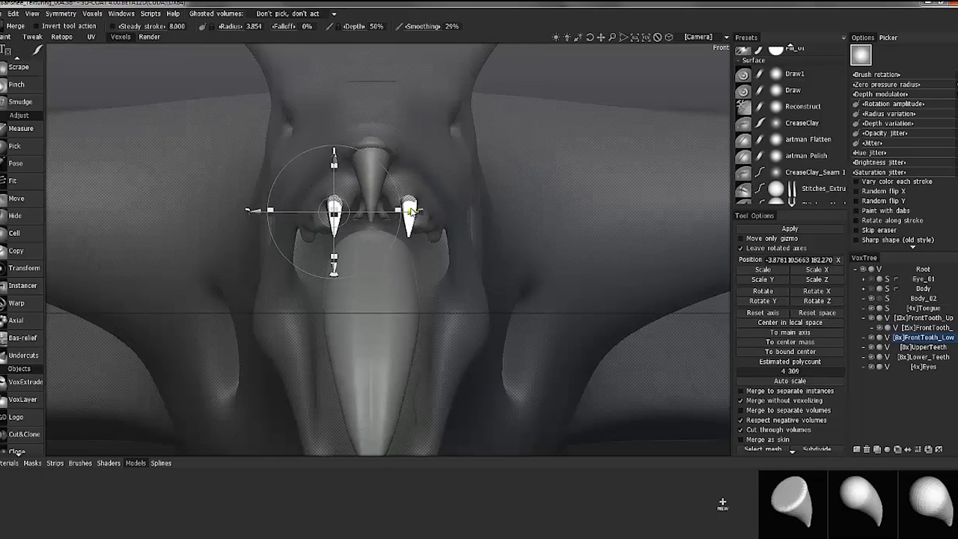
{"action": "key", "text": "6"}
{"action": "left_click_drag", "start_coordinate": [633, 186], "coordinate": [624, 195]}
{"action": "key", "text": "2"}
{"action": "left_click_drag", "start_coordinate": [396, 239], "coordinate": [374, 135], "text": "alt"}
{"action": "right_click_drag", "start_coordinate": [375, 135], "coordinate": [323, 100], "text": "alt"}
{"action": "left_click_drag", "start_coordinate": [322, 98], "coordinate": [448, 281], "text": "alt"}
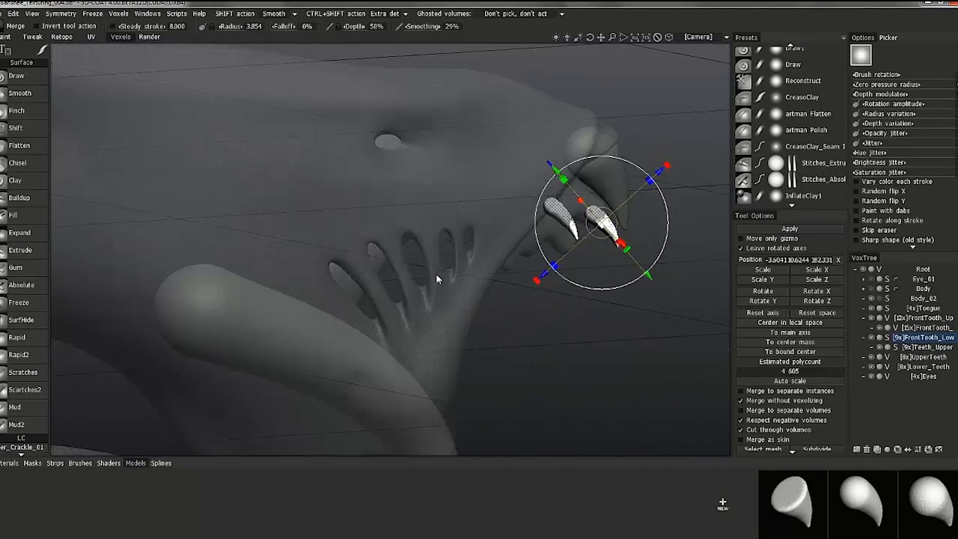
Scale and fit the second pair of teeth into the next upper sockets and merge it into the UpperTeeth volume
{"action": "key", "text": "6"}
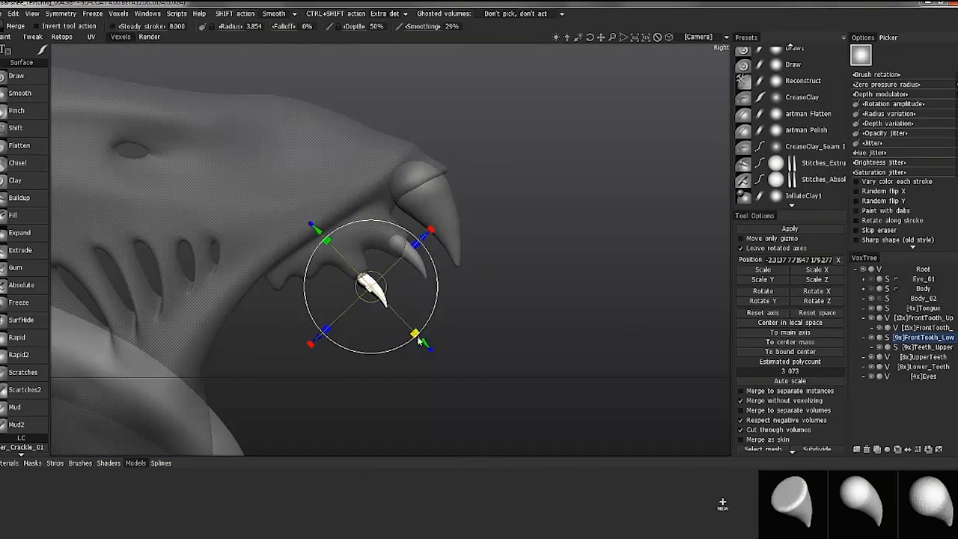
{"action": "key", "text": "2"}
{"action": "left_click_drag", "start_coordinate": [483, 261], "coordinate": [467, 266]}
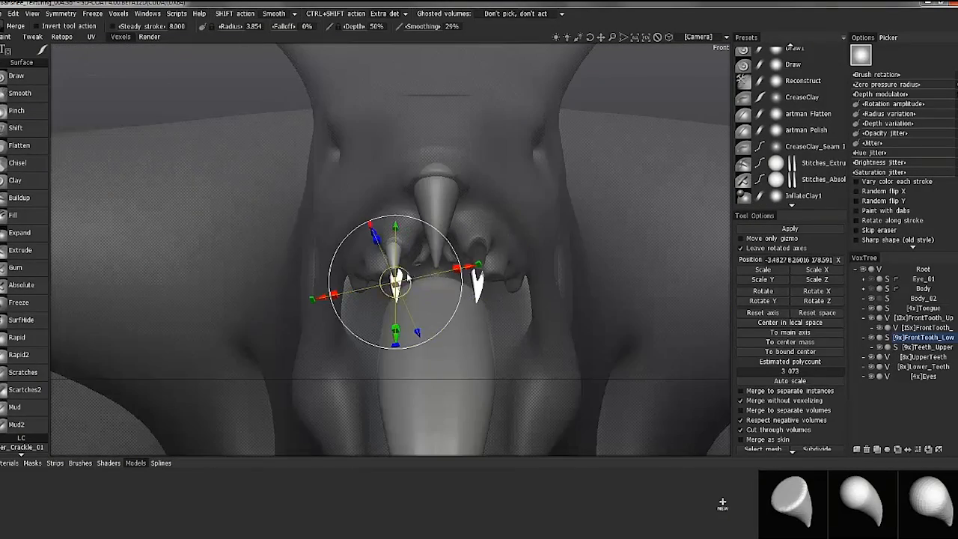
{"action": "left_click_drag", "start_coordinate": [409, 290], "coordinate": [390, 241], "text": "alt"}
{"action": "left_click_drag", "start_coordinate": [407, 197], "coordinate": [396, 210], "text": "alt"}
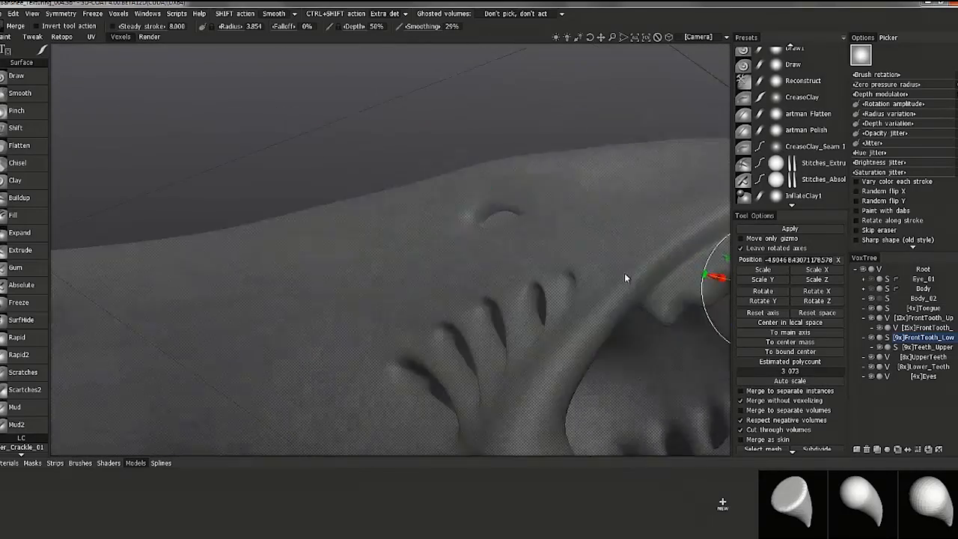
{"action": "left_click_drag", "start_coordinate": [624, 274], "coordinate": [417, 255], "text": "alt"}
{"action": "key", "text": "6"}
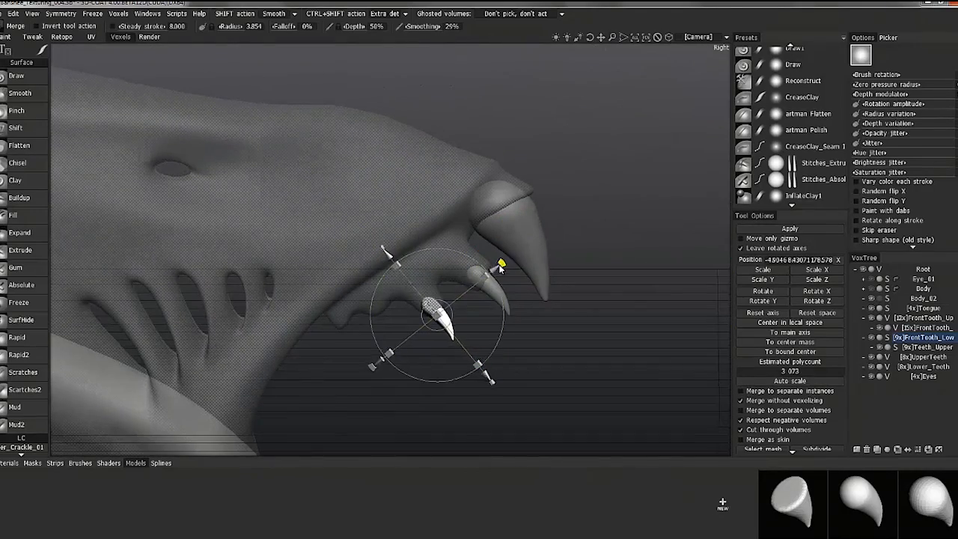
{"action": "left_click", "coordinate": [935, 319]}
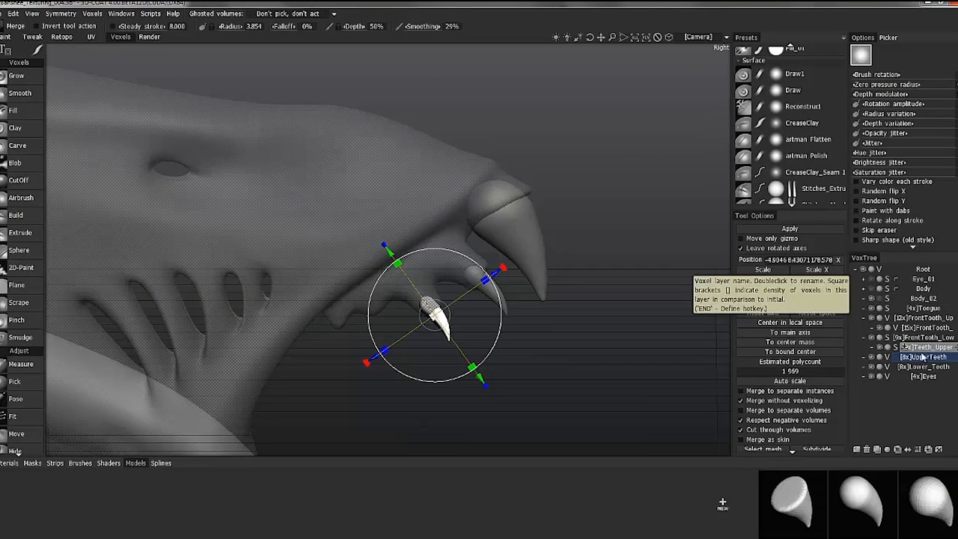
{"action": "left_click", "coordinate": [763, 228]}
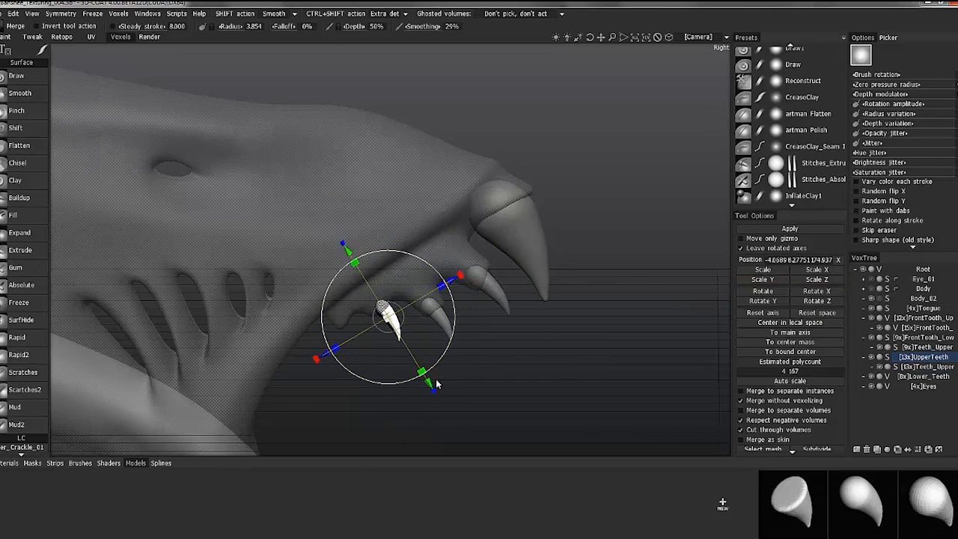
Fit the third pair of teeth into the upper sockets behind the second pair and apply it
{"action": "key", "text": "KP_2"}
{"action": "key", "text": "KP_1"}
{"action": "key", "text": "KP_3"}
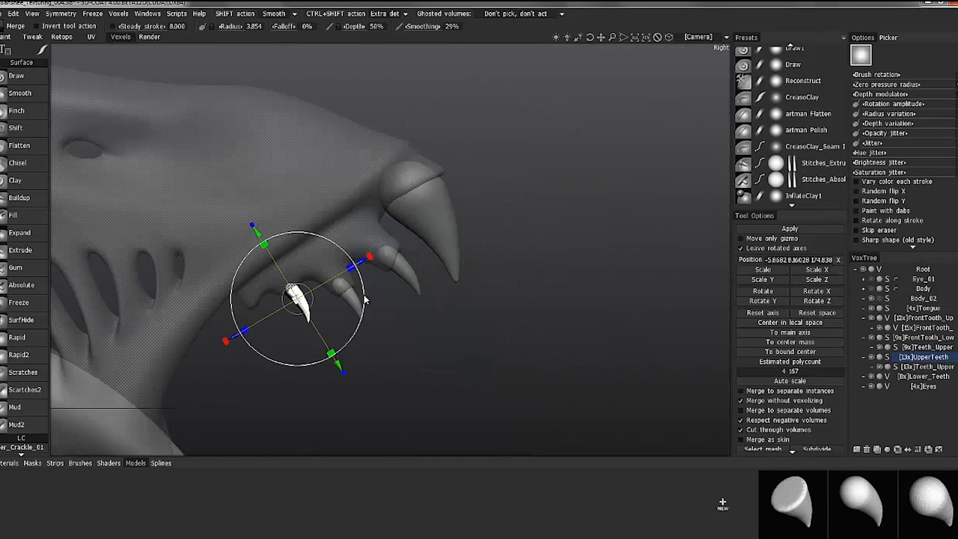
{"action": "key", "text": "KP_5"}
{"action": "left_click_drag", "start_coordinate": [336, 362], "coordinate": [237, 216], "text": "alt"}
{"action": "key", "text": "KP_3"}
{"action": "left_click", "coordinate": [778, 228]}
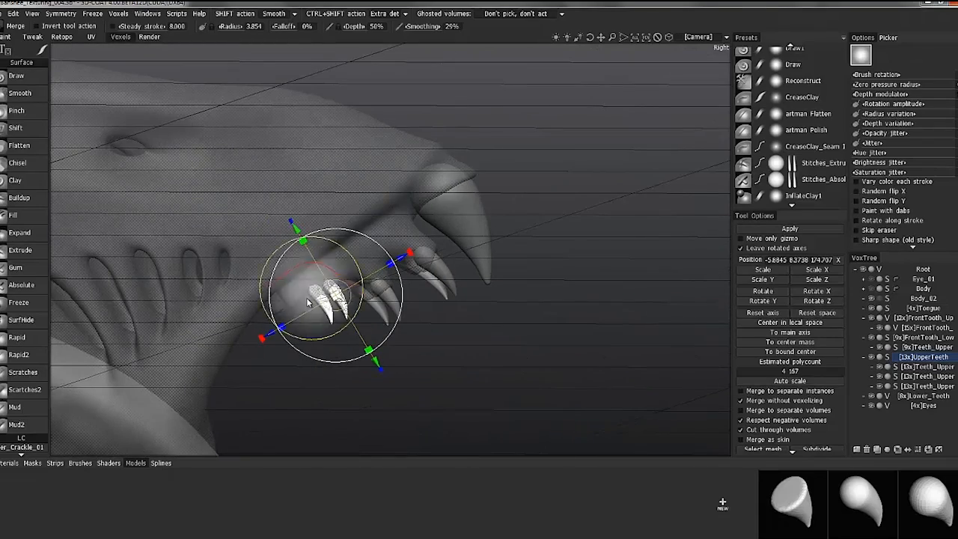
Shrink the fourth pair of teeth, fit it into the rearmost upper sockets, and apply it
{"action": "left_click_drag", "start_coordinate": [348, 286], "coordinate": [366, 303], "text": "alt"}
{"action": "key", "text": "KP_3"}
{"action": "left_click_drag", "start_coordinate": [363, 209], "coordinate": [359, 211]}
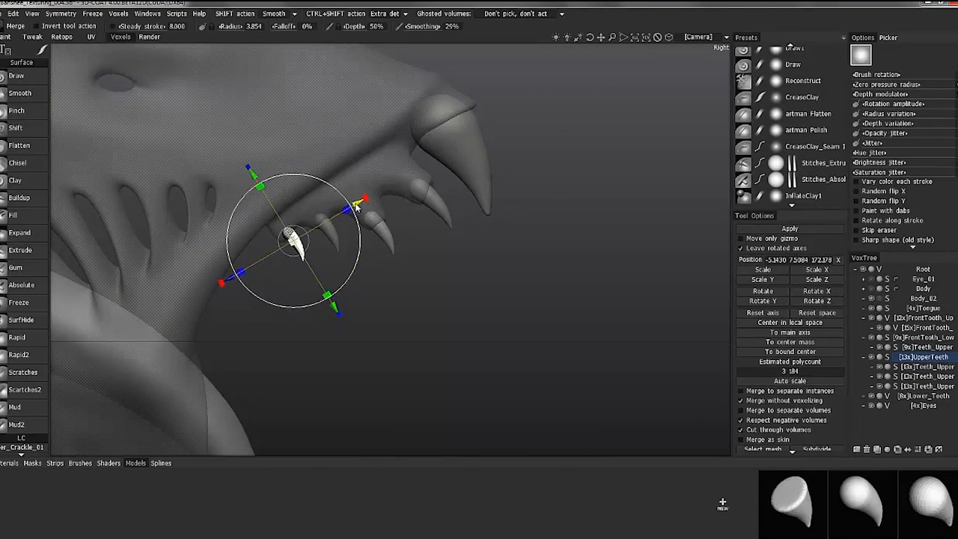
{"action": "key", "text": "KP_2"}
{"action": "left_click_drag", "start_coordinate": [405, 255], "coordinate": [385, 254]}
{"action": "left_click_drag", "start_coordinate": [385, 254], "coordinate": [383, 180], "text": "alt"}
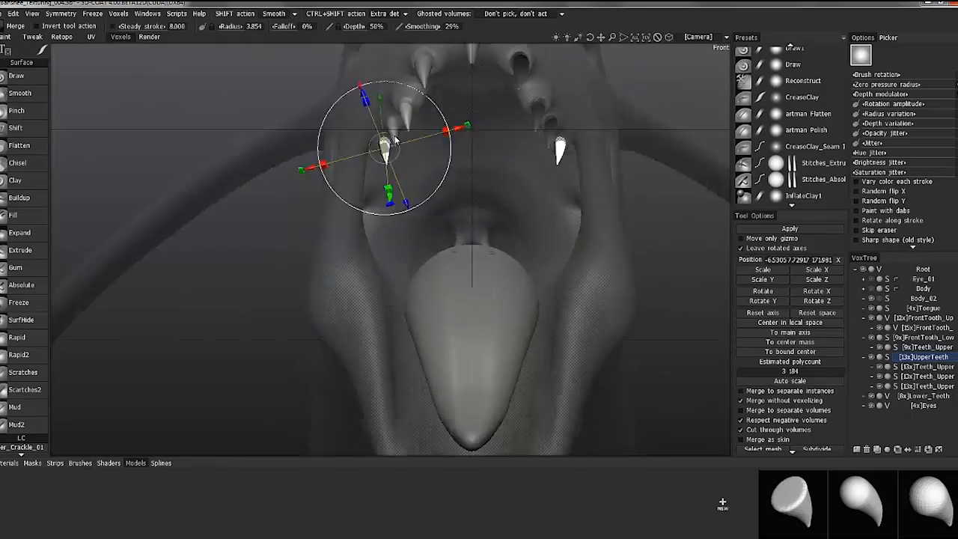
{"action": "right_click_drag", "start_coordinate": [383, 180], "coordinate": [370, 163], "text": "alt"}
{"action": "middle_click_drag", "start_coordinate": [370, 180], "coordinate": [373, 152], "text": "alt"}
{"action": "left_click_drag", "start_coordinate": [373, 152], "coordinate": [468, 202]}
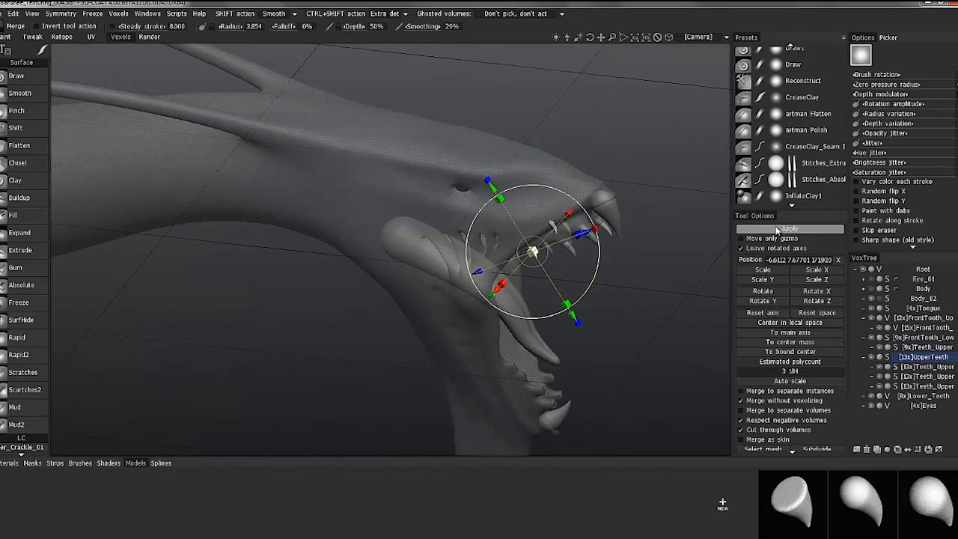
{"action": "mouse_move", "coordinate": [523, 282]}
{"action": "left_mouse_down", "text": "alt"}
{"action": "mouse_move", "coordinate": [547, 304]}
{"action": "mouse_move", "coordinate": [517, 300]}
{"action": "left_mouse_up", "text": "alt"}
Activate the Lower_Teeth volume, load another tooth model, and move the tooth pair down in front of the lower jaw
{"action": "left_click", "coordinate": [923, 415]}
{"action": "left_click_drag", "start_coordinate": [599, 299], "coordinate": [580, 322], "text": "alt"}
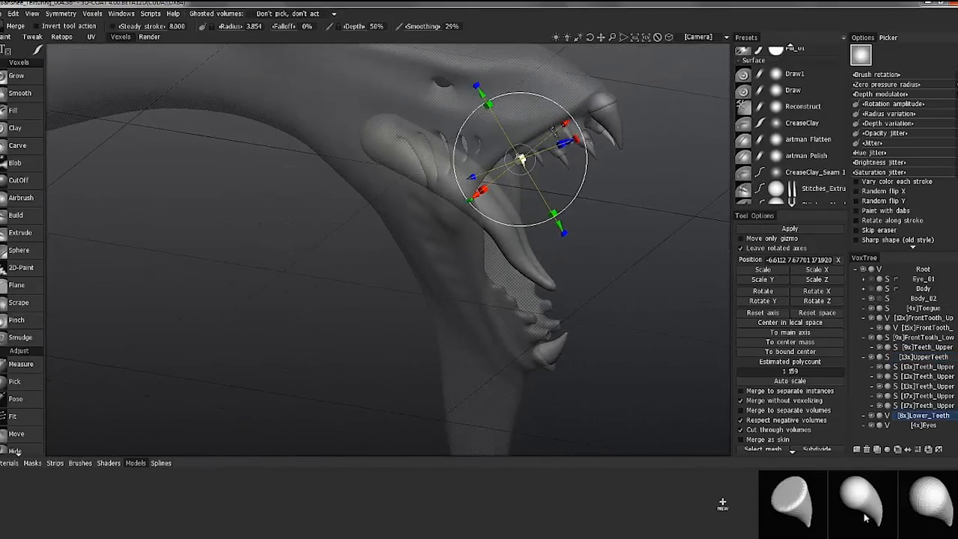
{"action": "left_click", "coordinate": [930, 504]}
{"action": "left_click_drag", "start_coordinate": [517, 300], "coordinate": [464, 247], "text": "alt"}
{"action": "left_click_drag", "start_coordinate": [276, 125], "coordinate": [515, 142]}
{"action": "left_click_drag", "start_coordinate": [650, 261], "coordinate": [615, 305], "text": "alt"}
{"action": "left_click_drag", "start_coordinate": [633, 377], "coordinate": [617, 374], "text": "alt"}
{"action": "left_click_drag", "start_coordinate": [588, 264], "coordinate": [636, 264], "text": "alt"}
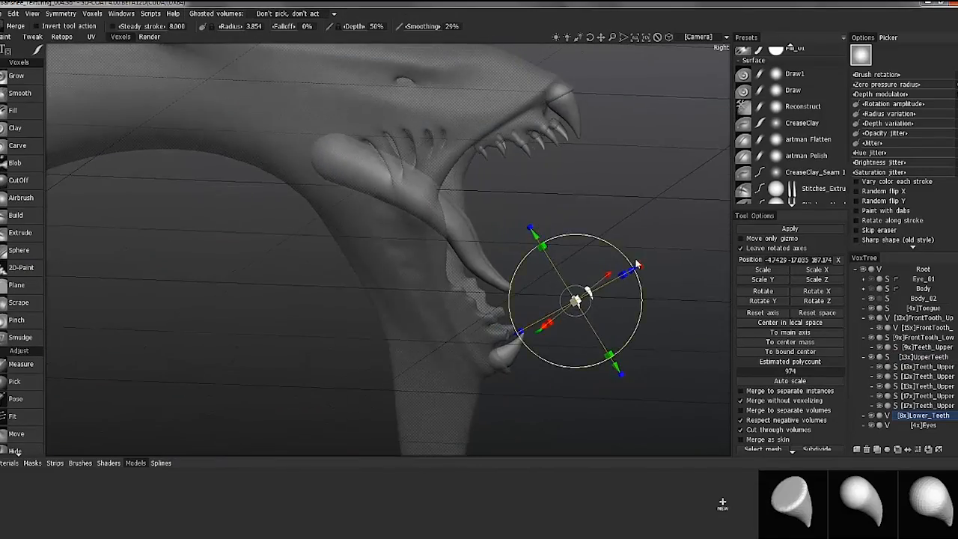
Rotate the lower tooth pair by 180 degrees
{"action": "right_click_drag", "start_coordinate": [637, 264], "coordinate": [576, 250], "text": "alt"}
{"action": "middle_click_drag", "start_coordinate": [576, 250], "coordinate": [482, 216], "text": "alt"}
{"action": "right_click", "coordinate": [483, 216]}
{"action": "type", "text": "180"}
{"action": "key", "text": "Return"}
Undo the last gizmo change and give the lower tooth pair another 180-degree rotation
{"action": "left_click_drag", "start_coordinate": [423, 220], "coordinate": [244, 220], "text": "alt"}
{"action": "key", "text": "ctrl+z"}
{"action": "left_click_drag", "start_coordinate": [370, 139], "coordinate": [180, 243], "text": "alt"}
{"action": "right_click", "coordinate": [166, 233]}
{"action": "type", "text": "180"}
{"action": "key", "text": "Return"}
Tilt, scale and seat the first lower tooth pair in the sockets behind the lower front tooth, and apply it
{"action": "left_click_drag", "start_coordinate": [287, 214], "coordinate": [461, 149], "text": "alt"}
{"action": "left_click_drag", "start_coordinate": [477, 161], "coordinate": [478, 172]}
{"action": "left_click_drag", "start_coordinate": [467, 195], "coordinate": [458, 150], "text": "alt"}
{"action": "left_click_drag", "start_coordinate": [479, 132], "coordinate": [364, 234]}
{"action": "left_click_drag", "start_coordinate": [364, 235], "coordinate": [277, 301], "text": "alt"}
{"action": "left_click_drag", "start_coordinate": [185, 308], "coordinate": [254, 364], "text": "alt"}
{"action": "left_click_drag", "start_coordinate": [254, 364], "coordinate": [356, 297]}
{"action": "left_click_drag", "start_coordinate": [355, 298], "coordinate": [262, 224], "text": "alt"}
{"action": "left_click_drag", "start_coordinate": [262, 225], "coordinate": [288, 298], "text": "alt"}
{"action": "left_click_drag", "start_coordinate": [288, 298], "coordinate": [321, 239], "text": "alt"}
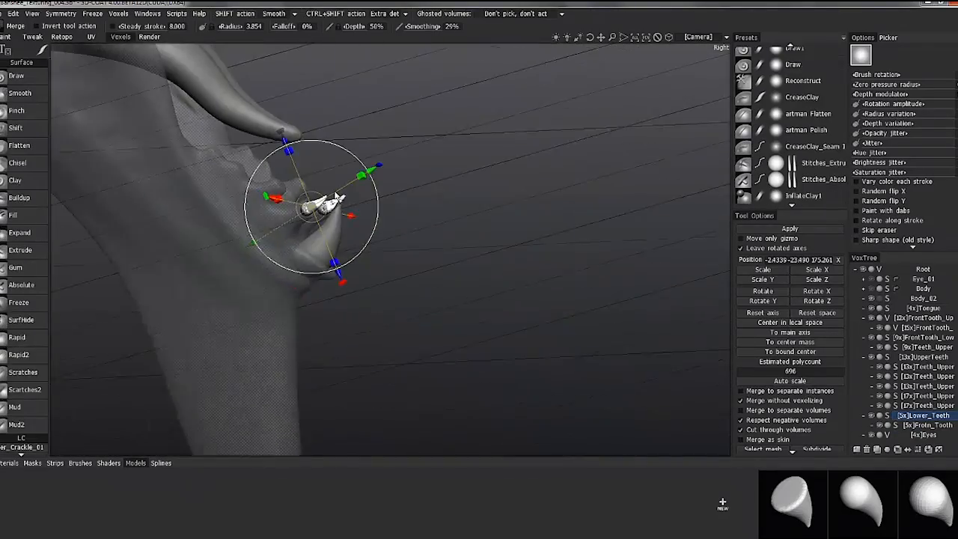
Fit the second lower tooth pair into the next sockets of the lower jaw and apply it
{"action": "left_click_drag", "start_coordinate": [370, 184], "coordinate": [367, 187]}
{"action": "key", "text": "KP_2"}
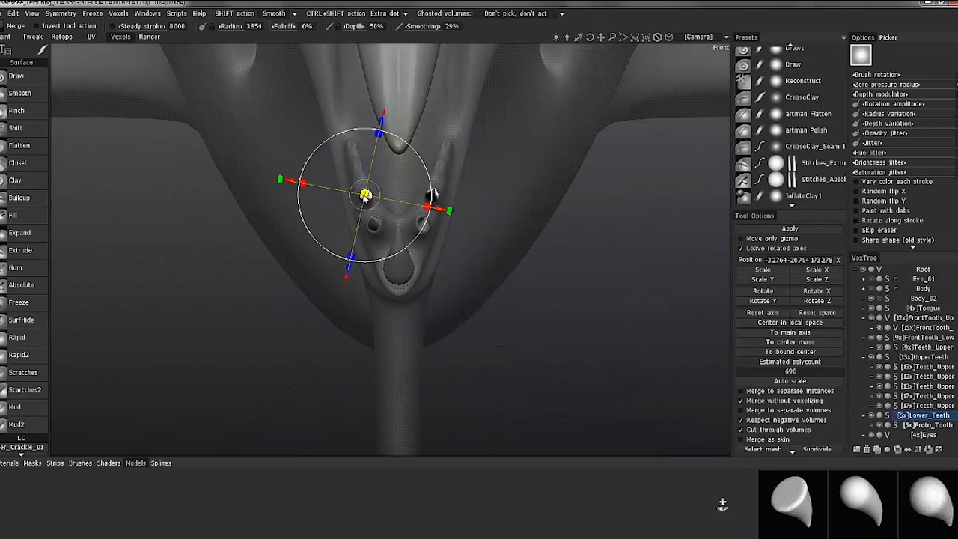
{"action": "key", "text": "KP_6"}
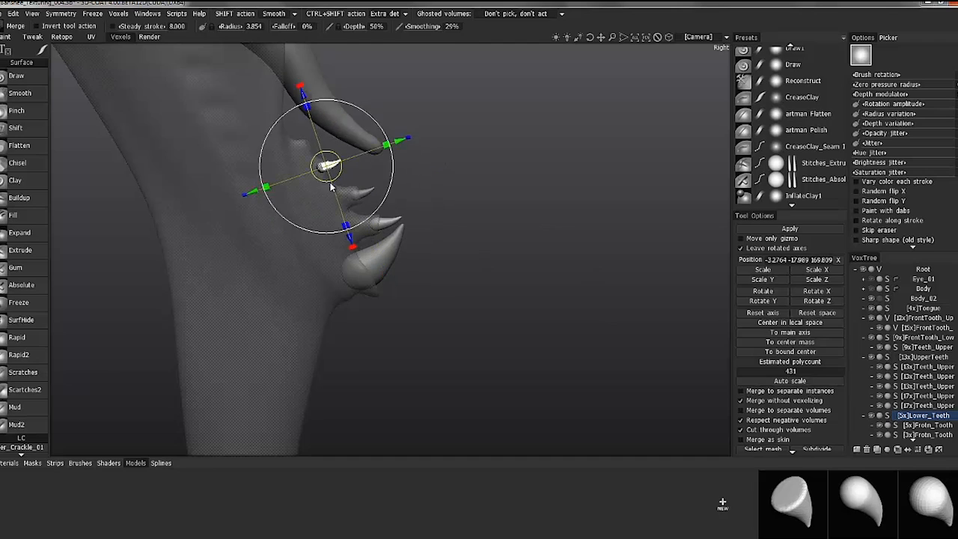
Scale down and seat the third lower tooth pair in its sockets, checking the fit from front and side
{"action": "key", "text": "KP_2"}
{"action": "left_click_drag", "start_coordinate": [387, 199], "coordinate": [369, 200]}
{"action": "key", "text": "KP_6"}
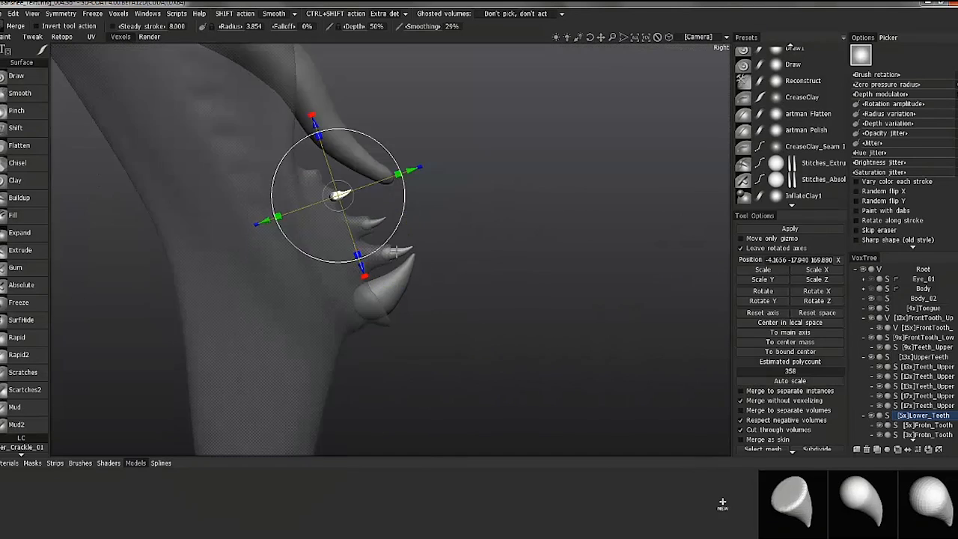
{"action": "scroll", "coordinate": [395, 252], "scroll_direction": "up", "scroll_amount": 3}
{"action": "key", "text": "KP_2"}
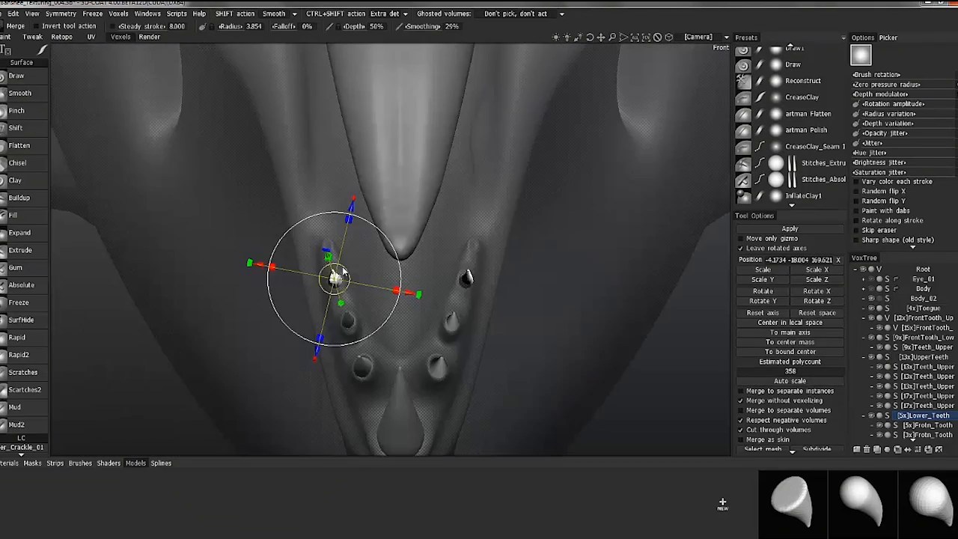
{"action": "key", "text": "KP_6"}
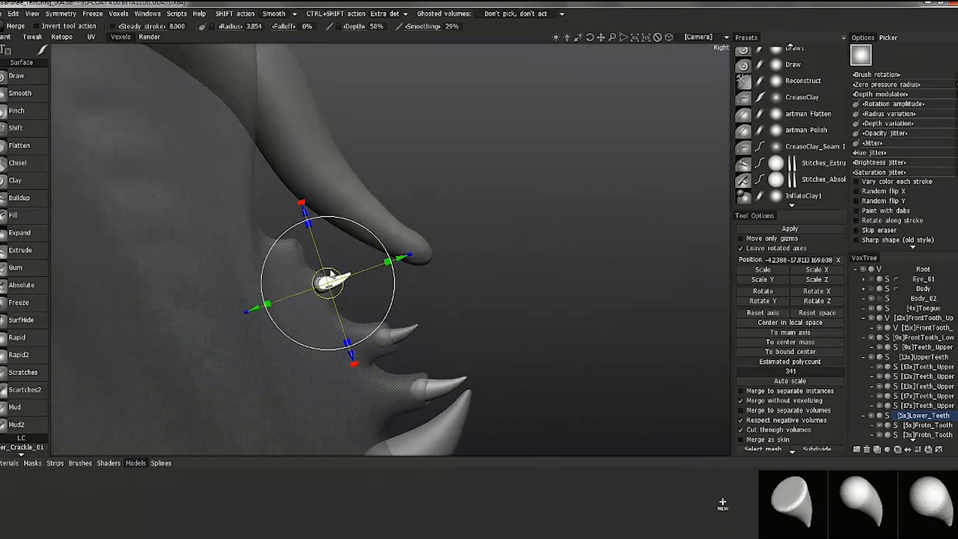
{"action": "key", "text": "KP_2"}
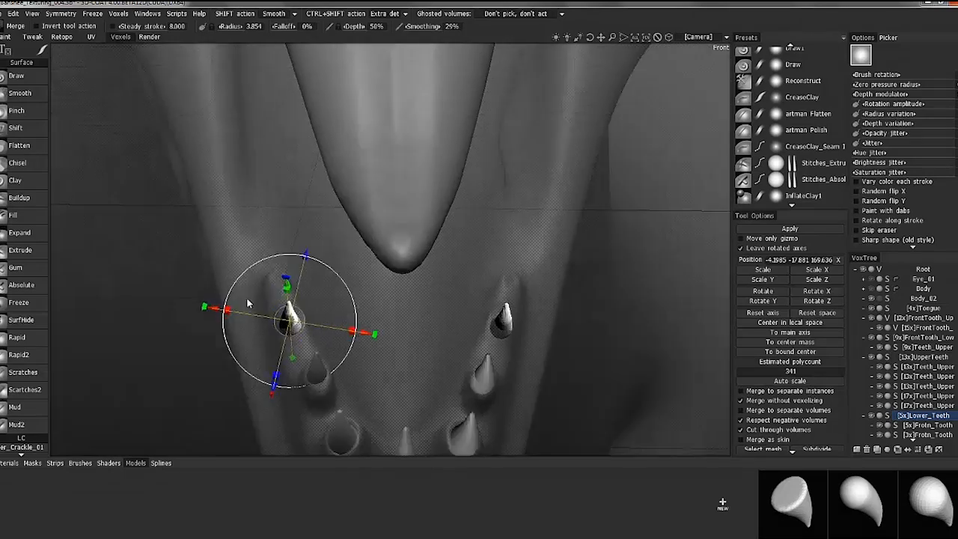
{"action": "key", "text": "KP_6"}
{"action": "left_click_drag", "start_coordinate": [362, 299], "coordinate": [419, 290], "text": "alt"}
{"action": "key", "text": "KP_6"}
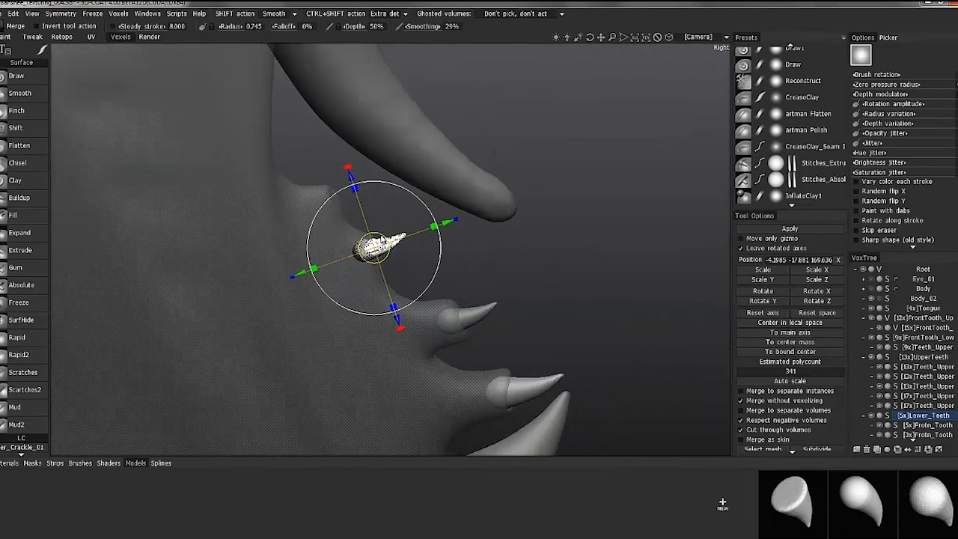
Fit the fourth lower tooth pair into the next sockets of the lower jaw and finish merging teeth
{"action": "key", "text": "KP_2"}
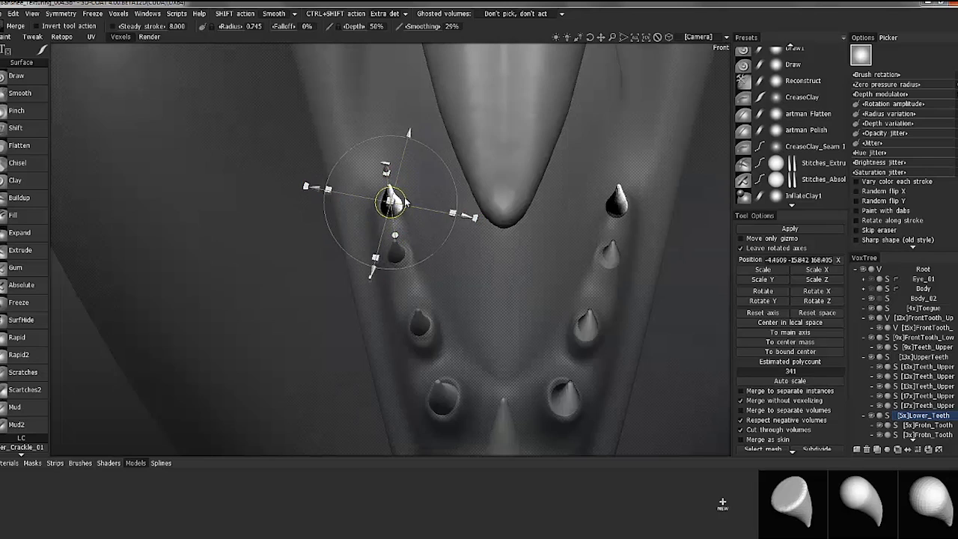
{"action": "key", "text": "KP_6"}
{"action": "scroll", "coordinate": [449, 162], "scroll_direction": "down", "scroll_amount": 5}
{"action": "left_click_drag", "start_coordinate": [449, 162], "coordinate": [255, 187], "text": "alt"}
{"action": "key", "text": "Escape"}
Switch to the Pick tool and collapse the Lower_Teeth and UpperTeeth groups in the volume tree
{"action": "mouse_move", "coordinate": [34, 408]}
{"action": "left_mouse_down"}
{"action": "mouse_move", "coordinate": [53, 237]}
{"action": "mouse_move", "coordinate": [43, 299]}
{"action": "mouse_move", "coordinate": [31, 116]}
{"action": "mouse_move", "coordinate": [31, 153]}
{"action": "left_mouse_up"}
{"action": "left_click", "coordinate": [26, 295]}
{"action": "right_click_drag", "start_coordinate": [437, 135], "coordinate": [160, 196], "text": "alt"}
{"action": "left_click", "coordinate": [14, 93]}
{"action": "right_click_drag", "start_coordinate": [311, 181], "coordinate": [394, 346], "text": "alt"}
{"action": "middle_click_drag", "start_coordinate": [330, 184], "coordinate": [383, 273], "text": "alt"}
{"action": "left_click", "coordinate": [863, 416]}
{"action": "left_click", "coordinate": [862, 356]}
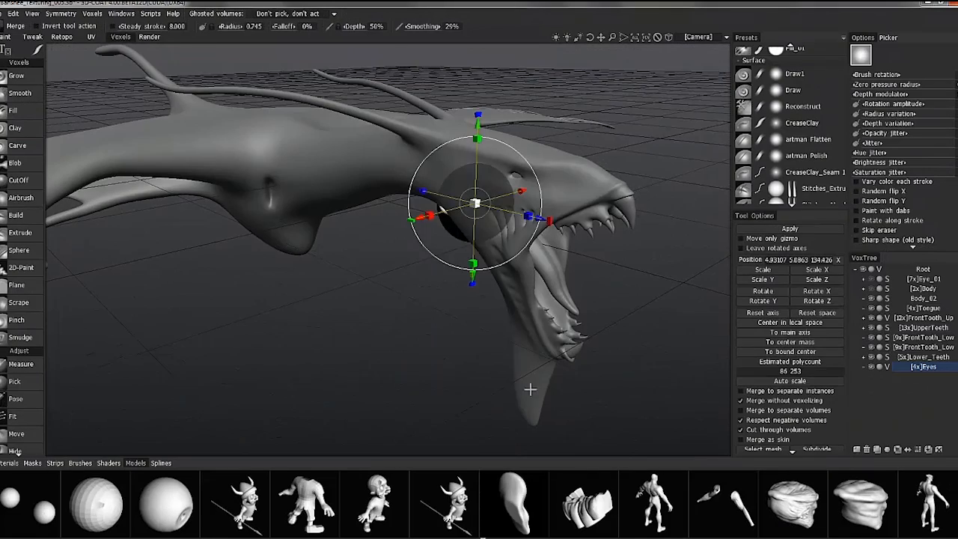
Move the eyeball model for the Eyes volume over to the side of the banshee's head
{"action": "left_click_drag", "start_coordinate": [530, 389], "coordinate": [482, 393], "text": "alt"}
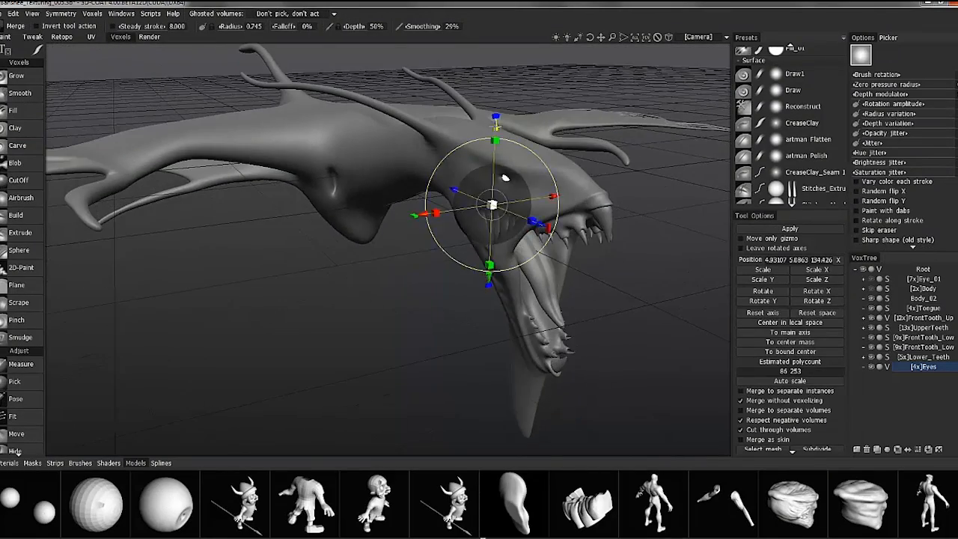
{"action": "left_click_drag", "start_coordinate": [495, 136], "coordinate": [495, 102]}
{"action": "left_click_drag", "start_coordinate": [516, 150], "coordinate": [598, 142], "text": "alt"}
{"action": "left_click_drag", "start_coordinate": [642, 204], "coordinate": [685, 210]}
{"action": "left_click_drag", "start_coordinate": [635, 172], "coordinate": [673, 163], "text": "alt"}
{"action": "middle_click_drag", "start_coordinate": [673, 163], "coordinate": [502, 164], "text": "alt"}
{"action": "left_click_drag", "start_coordinate": [451, 170], "coordinate": [452, 147]}
{"action": "left_click_drag", "start_coordinate": [575, 237], "coordinate": [456, 238], "text": "alt"}
{"action": "left_click_drag", "start_coordinate": [532, 202], "coordinate": [460, 202]}
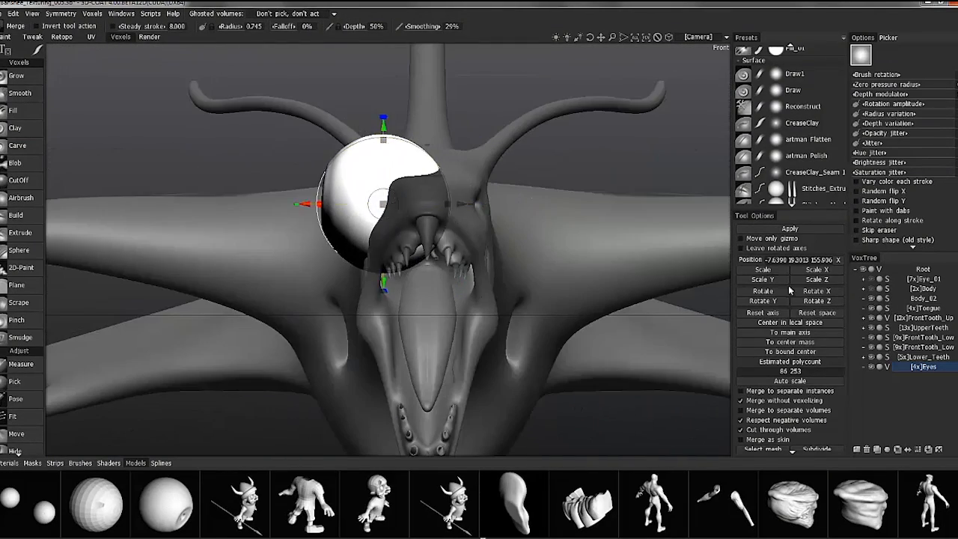
Scale down and seat the eyeball in the eye socket, switch the Eyes volume to surface mode and apply the eye
{"action": "left_click_drag", "start_coordinate": [382, 203], "coordinate": [482, 170]}
{"action": "left_click_drag", "start_coordinate": [413, 271], "coordinate": [417, 261]}
{"action": "left_click_drag", "start_coordinate": [449, 98], "coordinate": [550, 174], "text": "alt"}
{"action": "left_click_drag", "start_coordinate": [435, 153], "coordinate": [435, 146]}
{"action": "left_click_drag", "start_coordinate": [454, 174], "coordinate": [449, 217], "text": "alt"}
{"action": "right_click_drag", "start_coordinate": [314, 224], "coordinate": [265, 219], "text": "alt"}
{"action": "left_click_drag", "start_coordinate": [341, 220], "coordinate": [346, 221]}
{"action": "left_click_drag", "start_coordinate": [329, 202], "coordinate": [193, 224], "text": "alt"}
{"action": "mouse_move", "coordinate": [193, 227]}
{"action": "left_mouse_down"}
{"action": "mouse_move", "coordinate": [184, 227]}
{"action": "mouse_move", "coordinate": [235, 242]}
{"action": "mouse_move", "coordinate": [234, 288]}
{"action": "mouse_move", "coordinate": [258, 263]}
{"action": "left_mouse_up"}
{"action": "left_click", "coordinate": [888, 366]}
{"action": "left_click", "coordinate": [789, 228]}
Try to convert Body_02 from surface to voxels with a required polycount of 525,448
{"action": "left_click", "coordinate": [17, 75]}
{"action": "mouse_move", "coordinate": [225, 217]}
{"action": "left_mouse_down", "text": "alt"}
{"action": "mouse_move", "coordinate": [182, 192]}
{"action": "mouse_move", "coordinate": [113, 217]}
{"action": "left_mouse_up", "text": "alt"}
{"action": "left_click_drag", "start_coordinate": [359, 224], "coordinate": [449, 194], "text": "alt"}
{"action": "mouse_move", "coordinate": [449, 195]}
{"action": "right_mouse_down", "text": "alt"}
{"action": "mouse_move", "coordinate": [499, 163]}
{"action": "mouse_move", "coordinate": [434, 195]}
{"action": "right_mouse_up", "text": "alt"}
{"action": "left_click_drag", "start_coordinate": [434, 195], "coordinate": [464, 198], "text": "alt"}
{"action": "left_click", "coordinate": [922, 299]}
{"action": "left_click", "coordinate": [887, 299]}
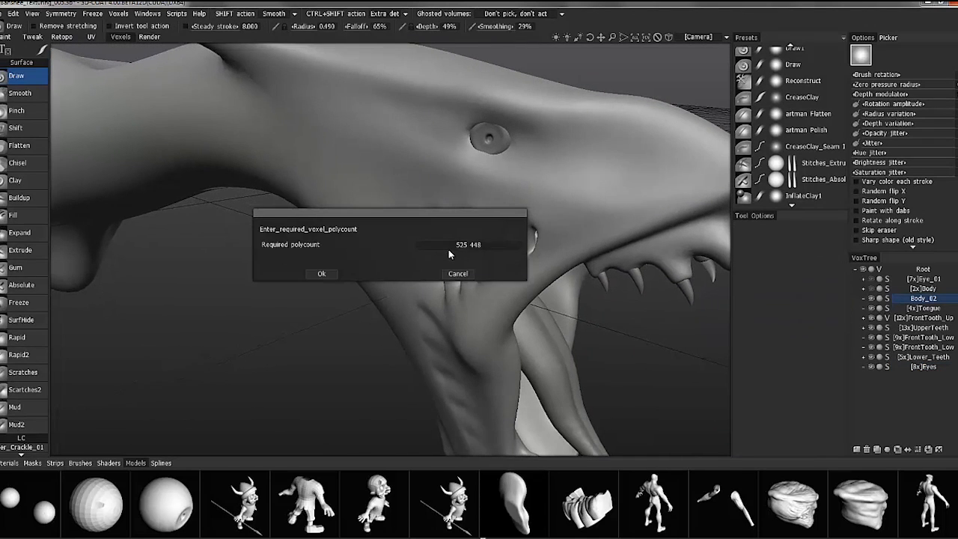
{"action": "left_click", "coordinate": [322, 273]}
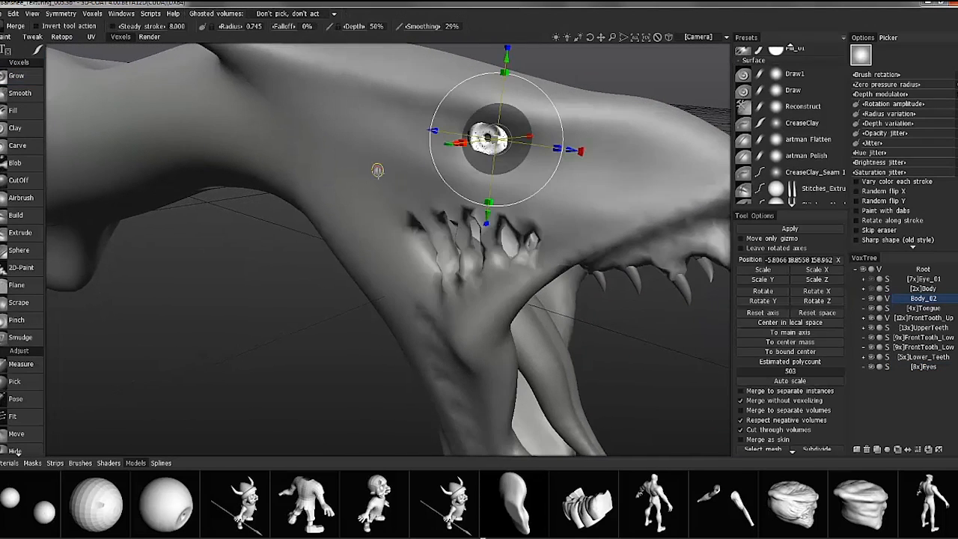
{"action": "left_click", "coordinate": [887, 299]}
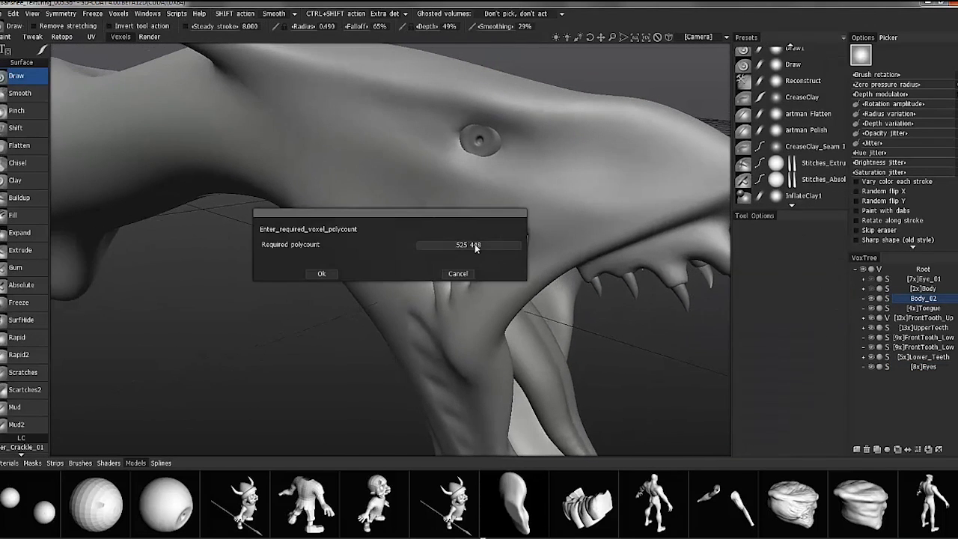
{"action": "left_click", "coordinate": [322, 273]}
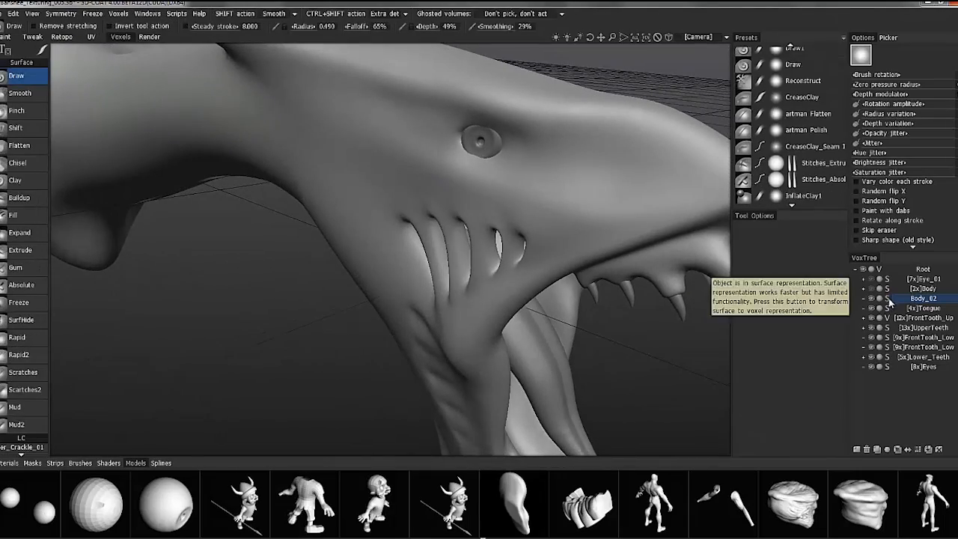
Resample Body_02 with a density modulation factor of 2.2 and convert it to voxels at 2x density
{"action": "left_click", "coordinate": [888, 299]}
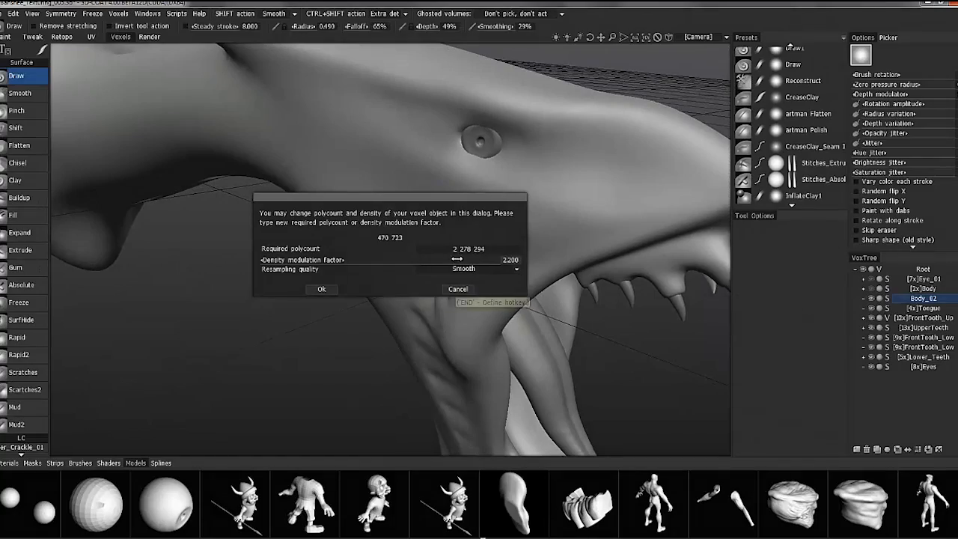
{"action": "left_click", "coordinate": [325, 290]}
{"action": "left_click", "coordinate": [888, 300]}
{"action": "left_click", "coordinate": [918, 449]}
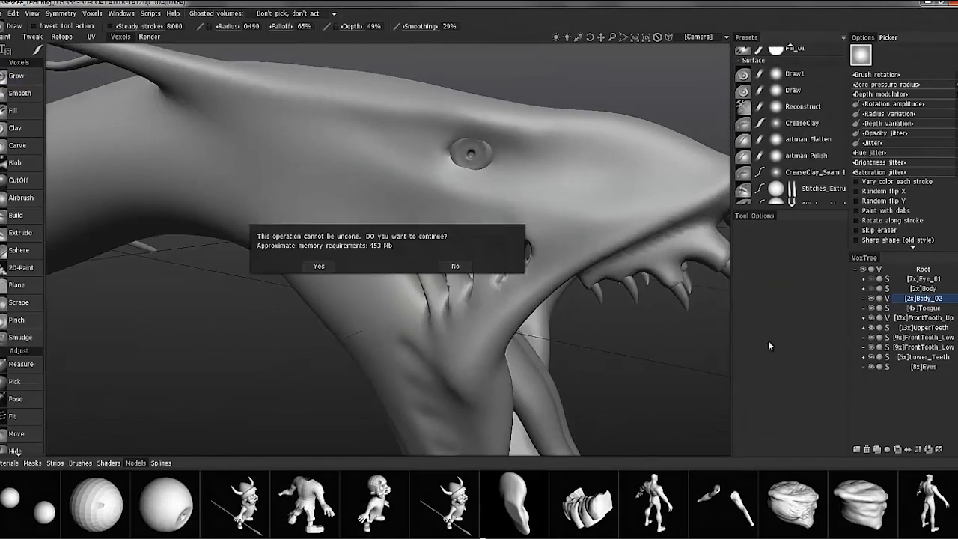
{"action": "left_click", "coordinate": [319, 266]}
Resample Body_02 to 3x voxel density and inspect the mesh around the gill slits in wireframe
{"action": "key", "text": "w"}
{"action": "left_click_drag", "start_coordinate": [224, 345], "coordinate": [120, 377]}
{"action": "key", "text": "w"}
{"action": "scroll", "coordinate": [30, 400], "scroll_direction": "down", "scroll_amount": 10}
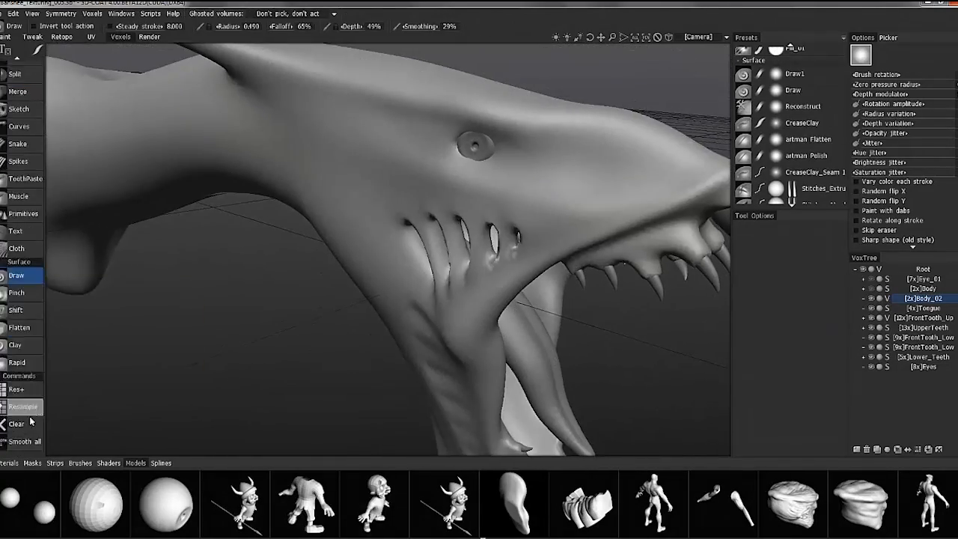
{"action": "left_click", "coordinate": [32, 407]}
{"action": "left_click_drag", "start_coordinate": [423, 259], "coordinate": [441, 259]}
{"action": "left_click", "coordinate": [452, 289]}
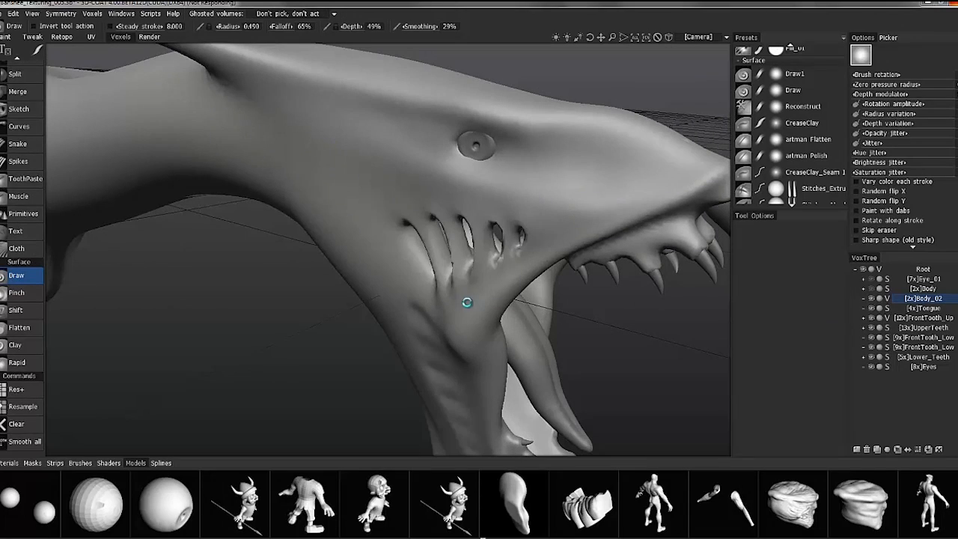
{"action": "key", "text": "w"}
{"action": "left_click_drag", "start_coordinate": [374, 366], "coordinate": [516, 336]}
{"action": "key", "text": "w"}
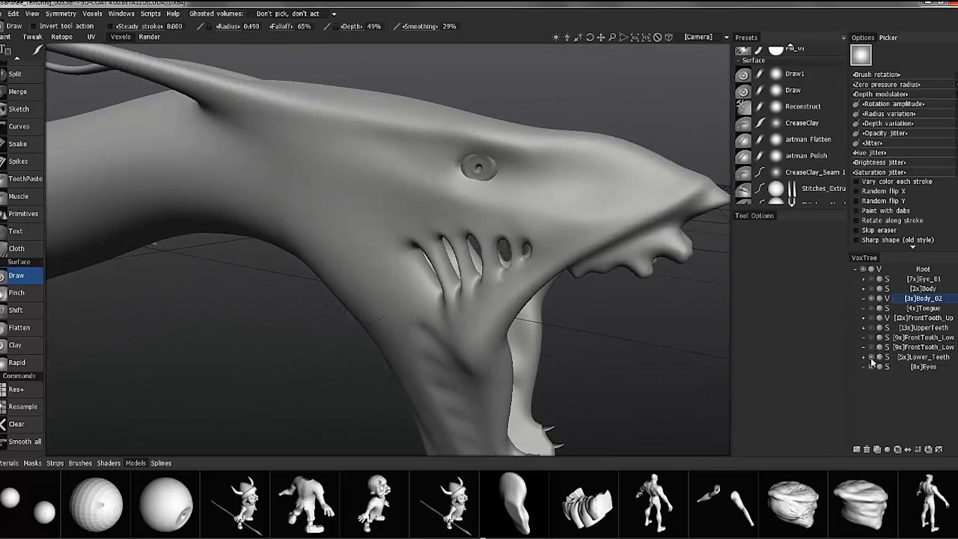
Ghost the Eyes volume and reshape Body_02 around the eye socket with the Build tool
{"action": "left_click", "coordinate": [879, 367]}
{"action": "left_click_drag", "start_coordinate": [614, 352], "coordinate": [568, 352]}
{"action": "scroll", "coordinate": [36, 238], "scroll_direction": "up", "scroll_amount": 12}
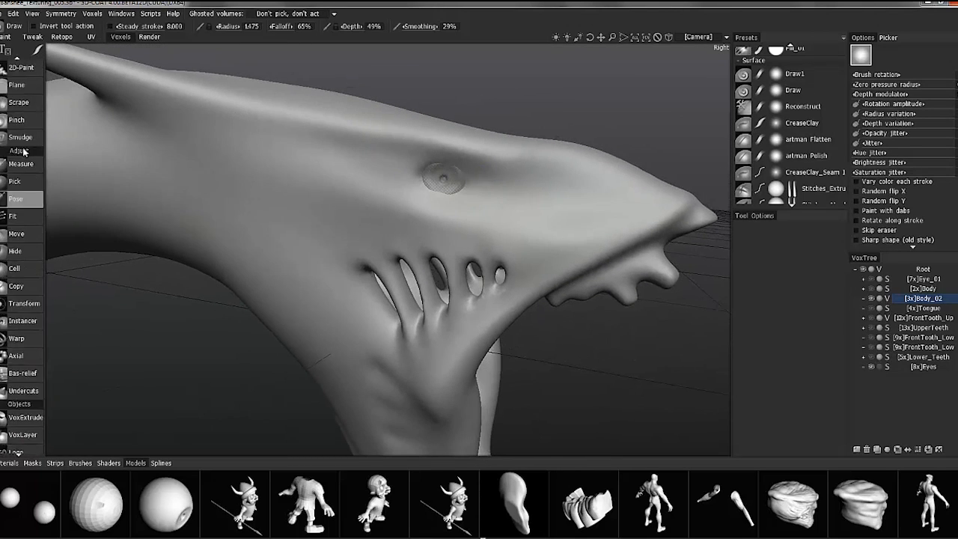
{"action": "left_click", "coordinate": [30, 212]}
{"action": "mouse_move", "coordinate": [421, 202]}
{"action": "left_mouse_down", "text": "alt"}
{"action": "mouse_move", "coordinate": [429, 216]}
{"action": "mouse_move", "coordinate": [255, 206]}
{"action": "mouse_move", "coordinate": [312, 213]}
{"action": "mouse_move", "coordinate": [371, 199]}
{"action": "mouse_move", "coordinate": [362, 188]}
{"action": "mouse_move", "coordinate": [378, 193]}
{"action": "mouse_move", "coordinate": [352, 195]}
{"action": "mouse_move", "coordinate": [361, 194]}
{"action": "left_mouse_up", "text": "alt"}
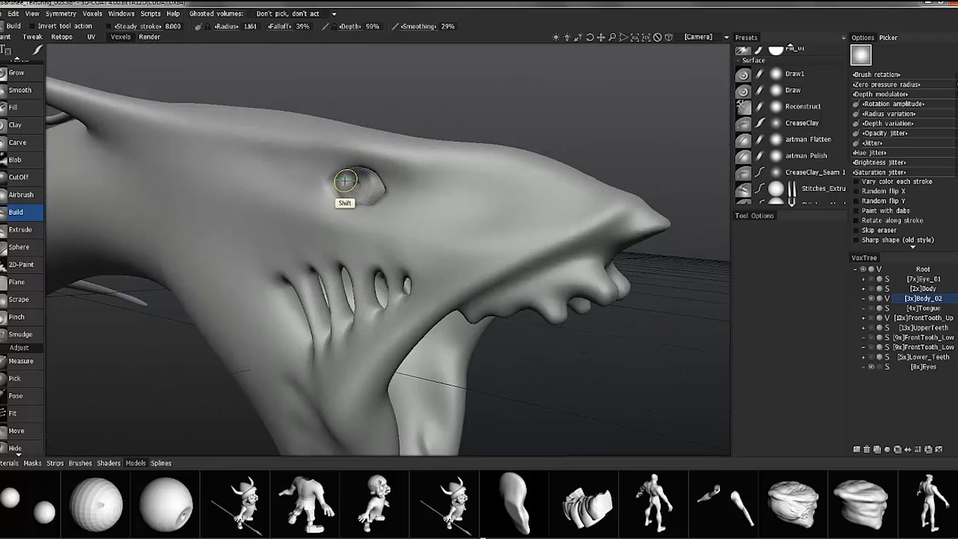
{"action": "mouse_move", "coordinate": [342, 162]}
{"action": "left_mouse_down", "text": "alt"}
{"action": "mouse_move", "coordinate": [382, 204]}
{"action": "mouse_move", "coordinate": [331, 205]}
{"action": "left_mouse_up", "text": "alt"}
{"action": "left_click_drag", "start_coordinate": [113, 367], "coordinate": [146, 355]}
Add a child volume under Eyes and name it Eyelids
{"action": "left_click", "coordinate": [929, 367]}
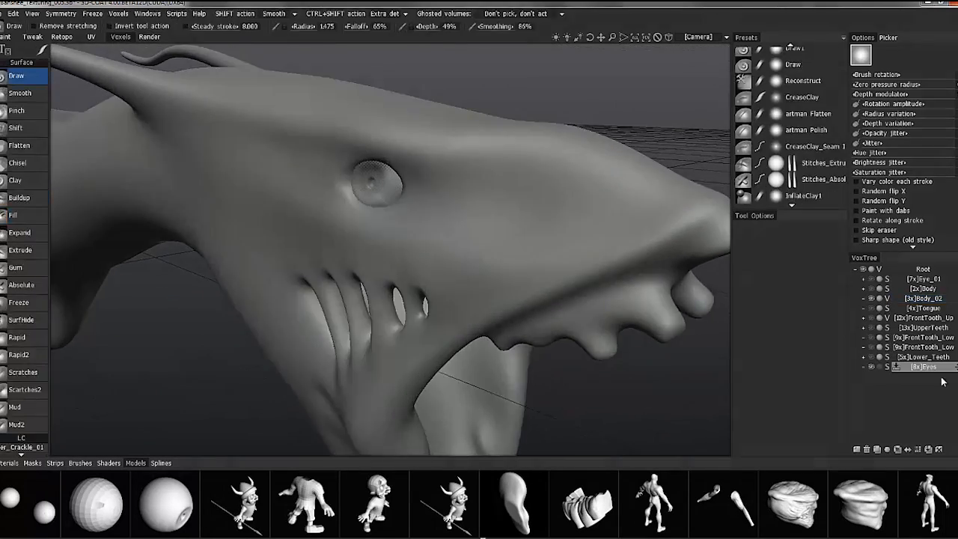
{"action": "left_click", "coordinate": [856, 449]}
{"action": "double_click", "coordinate": [935, 378]}
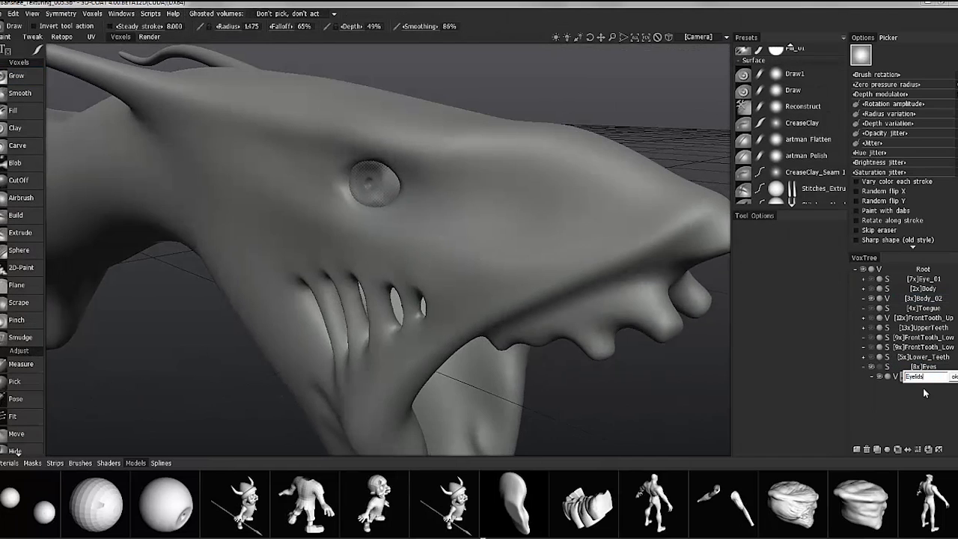
{"action": "type", "text": "Eyelids"}
{"action": "key", "text": "Return"}
{"action": "left_click_drag", "start_coordinate": [289, 252], "coordinate": [120, 476]}
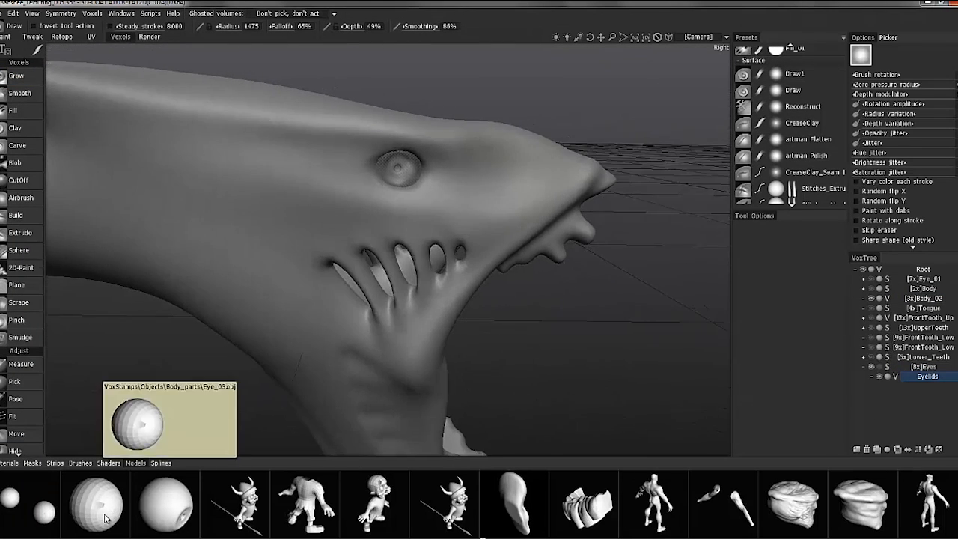
Raise the Eyelids volume to 8x density and move it directly under Root above Body_02
{"action": "left_click", "coordinate": [916, 447]}
{"action": "left_click", "coordinate": [327, 263]}
{"action": "left_click_drag", "start_coordinate": [926, 376], "coordinate": [924, 295]}
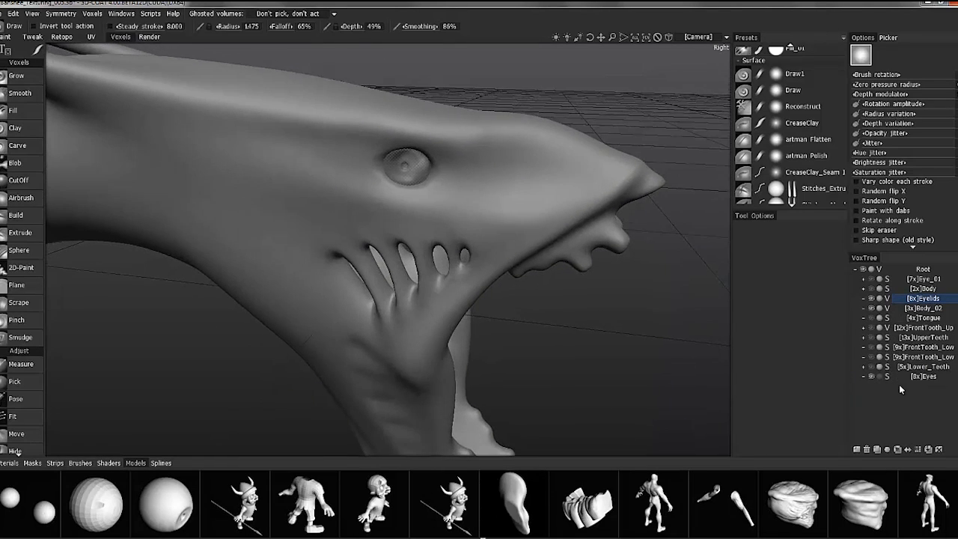
Isolate the Eyes volume, duplicate it, ghost the original and start transforming the copy
{"action": "left_click", "coordinate": [872, 378], "text": "alt"}
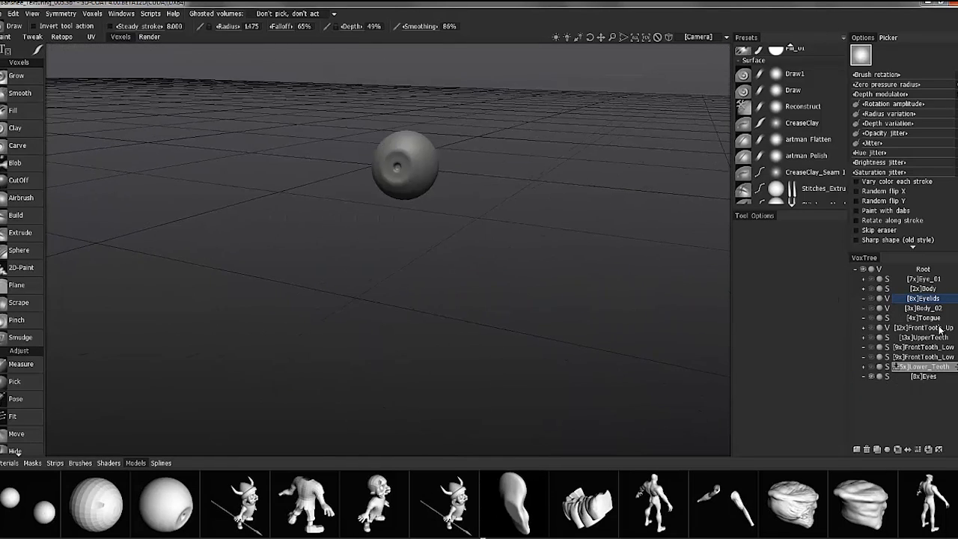
{"action": "left_click", "coordinate": [930, 376]}
{"action": "left_click", "coordinate": [877, 448]}
{"action": "left_click", "coordinate": [879, 377]}
{"action": "scroll", "coordinate": [47, 376], "scroll_direction": "down", "scroll_amount": 10}
{"action": "left_click", "coordinate": [26, 381]}
Align the eye copy's gizmo to the main axis, rotate the copy by 180 degrees and adjust its fit
{"action": "scroll", "coordinate": [359, 262], "scroll_direction": "up", "scroll_amount": 3}
{"action": "left_click_drag", "start_coordinate": [367, 257], "coordinate": [354, 302], "text": "alt"}
{"action": "left_click", "coordinate": [791, 324]}
{"action": "left_click_drag", "start_coordinate": [509, 303], "coordinate": [450, 300], "text": "alt"}
{"action": "right_click", "coordinate": [524, 265]}
{"action": "type", "text": "180"}
{"action": "key", "text": "Return"}
{"action": "left_click_drag", "start_coordinate": [529, 254], "coordinate": [462, 419], "text": "alt"}
{"action": "left_click_drag", "start_coordinate": [470, 366], "coordinate": [561, 325]}
{"action": "left_click_drag", "start_coordinate": [822, 345], "coordinate": [639, 379], "text": "alt"}
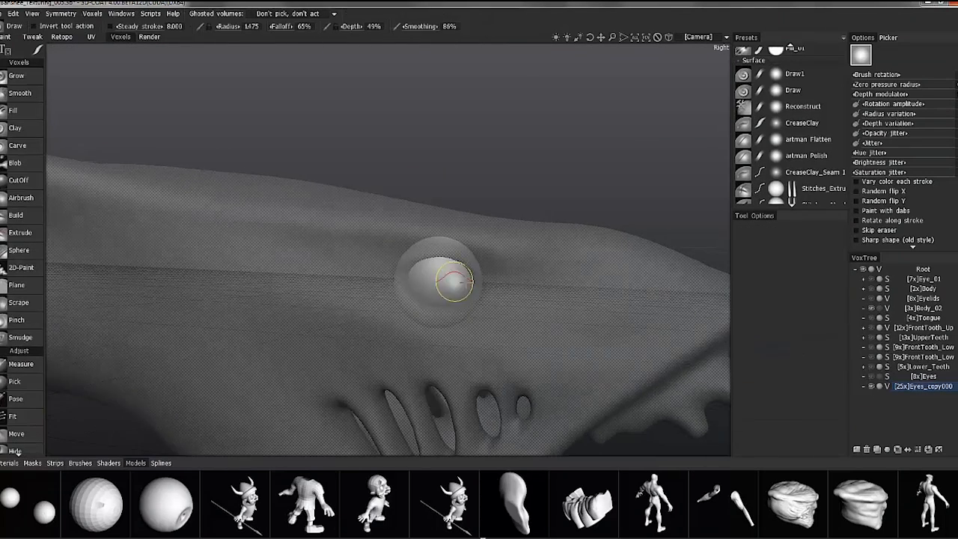
{"action": "left_click_drag", "start_coordinate": [456, 282], "coordinate": [423, 293], "text": "alt"}
Outline an almond-shaped eye opening on the eye copy with a closed VoxLayer curve and set the falloff to 1%
{"action": "scroll", "coordinate": [29, 356], "scroll_direction": "down", "scroll_amount": 1}
{"action": "scroll", "coordinate": [28, 356], "scroll_direction": "down", "scroll_amount": 3}
{"action": "left_click", "coordinate": [23, 395]}
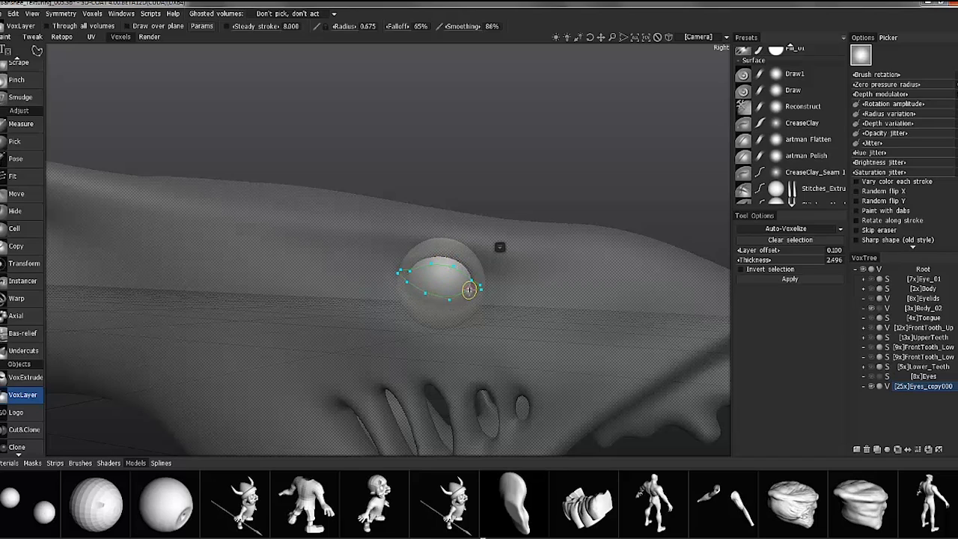
{"action": "left_click", "coordinate": [469, 289]}
{"action": "left_click_drag", "start_coordinate": [398, 26], "coordinate": [243, 26]}
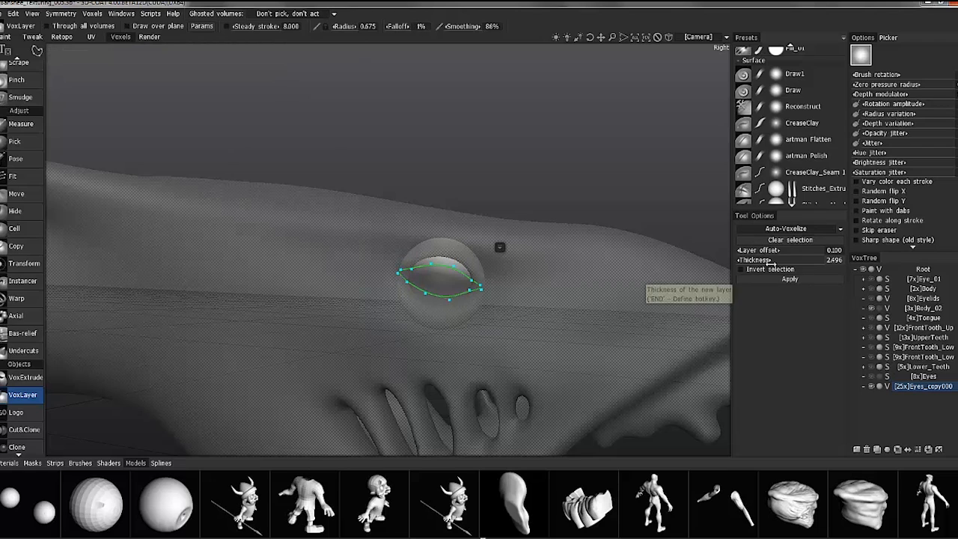
{"action": "left_click_drag", "start_coordinate": [591, 255], "coordinate": [680, 189], "text": "alt"}
{"action": "left_click_drag", "start_coordinate": [487, 306], "coordinate": [464, 336], "text": "alt"}
Try to extract the eyelid layer from the curve selection at a thickness of 2.496
{"action": "left_click", "coordinate": [782, 284]}
{"action": "left_click_drag", "start_coordinate": [525, 259], "coordinate": [299, 168], "text": "alt"}
{"action": "left_click_drag", "start_coordinate": [776, 256], "coordinate": [382, 242], "text": "alt"}
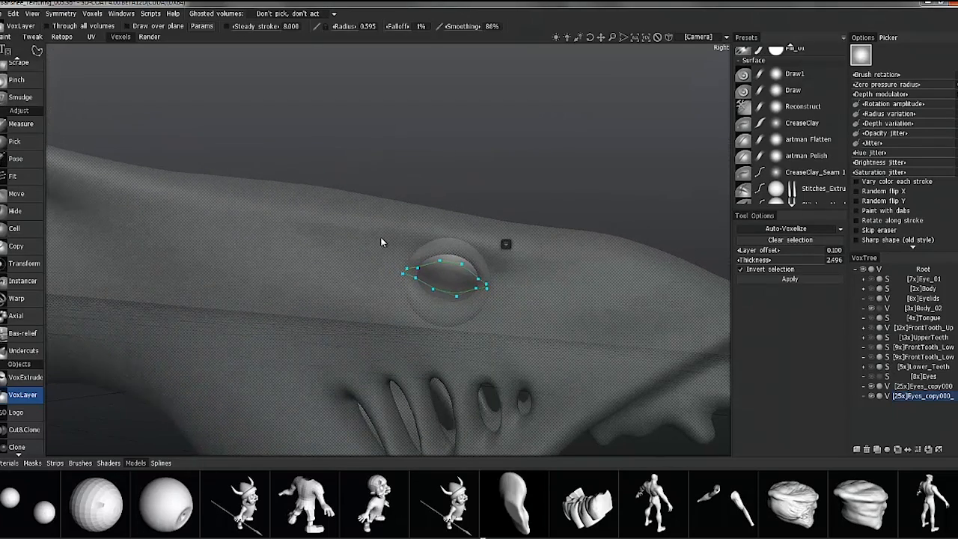
{"action": "left_click", "coordinate": [787, 282]}
{"action": "left_click", "coordinate": [922, 386]}
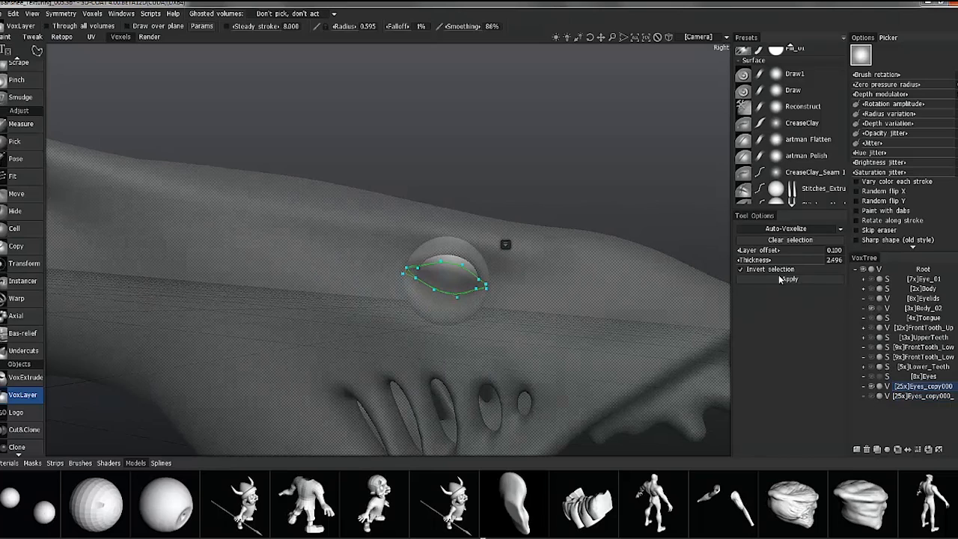
{"action": "left_click_drag", "start_coordinate": [566, 286], "coordinate": [542, 257], "text": "alt"}
{"action": "key", "text": "ctrl+z"}
Set the layer thickness to 0.351, delete the previous extracted layer and extract the eyelids again from Eyes_copy000 with the selection inverted
{"action": "left_click_drag", "start_coordinate": [794, 261], "coordinate": [723, 278]}
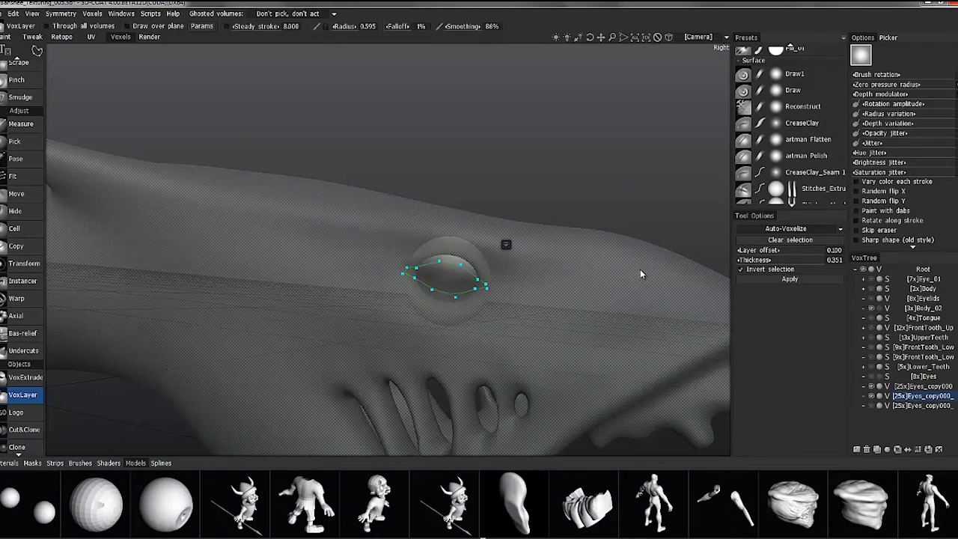
{"action": "left_click_drag", "start_coordinate": [639, 270], "coordinate": [643, 271], "text": "alt"}
{"action": "left_click", "coordinate": [867, 449]}
{"action": "left_click", "coordinate": [913, 396]}
{"action": "left_click", "coordinate": [867, 450]}
{"action": "left_click", "coordinate": [913, 386]}
{"action": "left_click", "coordinate": [790, 280]}
{"action": "left_click_drag", "start_coordinate": [583, 225], "coordinate": [591, 270], "text": "alt"}
{"action": "key", "text": "Escape"}
Apply Smooth all to the newly extracted eyelid layer
{"action": "right_click", "coordinate": [915, 395]}
{"action": "left_click", "coordinate": [879, 375]}
{"action": "left_click", "coordinate": [321, 274]}
{"action": "left_click_drag", "start_coordinate": [359, 299], "coordinate": [299, 322], "text": "alt"}
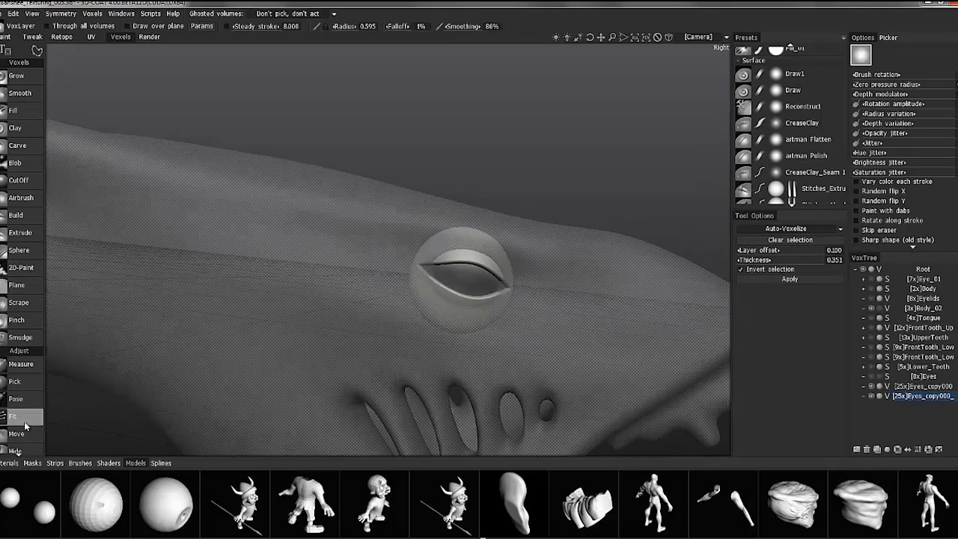
{"action": "scroll", "coordinate": [24, 425], "scroll_direction": "down", "scroll_amount": 5}
{"action": "left_click", "coordinate": [25, 441]}
{"action": "left_click_drag", "start_coordinate": [599, 277], "coordinate": [763, 262], "text": "alt"}
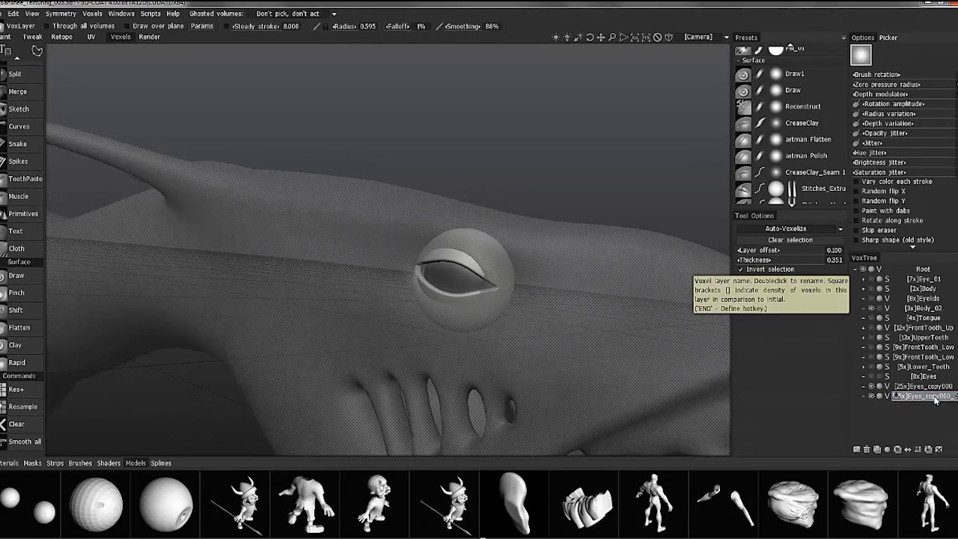
Rename the extracted eyelid layer Eyelids_01 and delete the Eyes_copy000 volume
{"action": "double_click", "coordinate": [928, 396]}
{"action": "type", "text": "Eyelids_01"}
{"action": "key", "text": "Return"}
{"action": "left_click", "coordinate": [867, 449]}
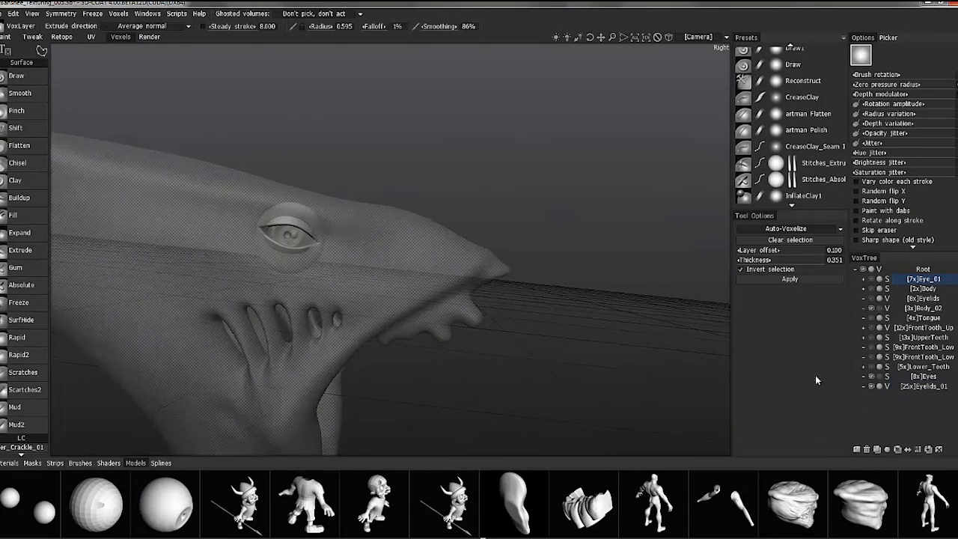
{"action": "left_click", "coordinate": [877, 449]}
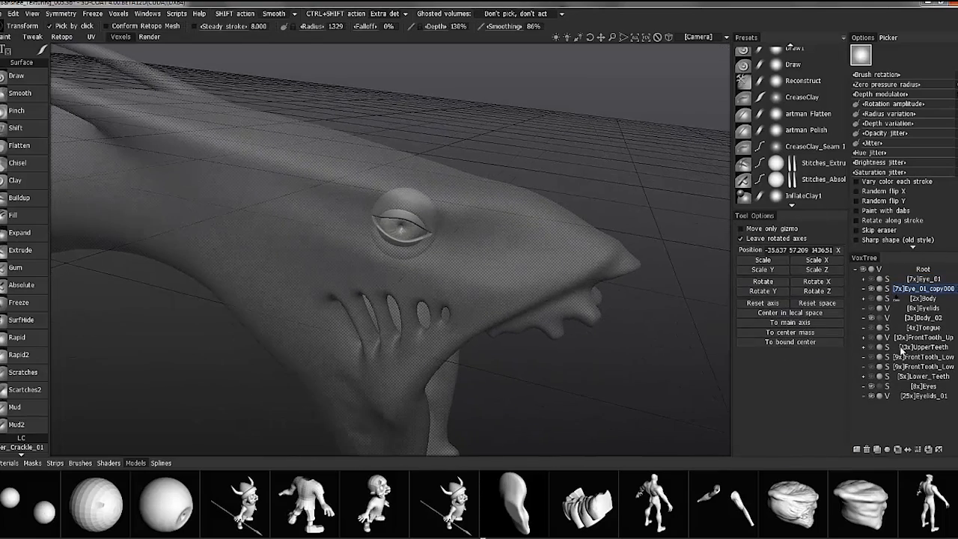
{"action": "left_click", "coordinate": [866, 449]}
{"action": "left_click", "coordinate": [871, 386]}
{"action": "left_click", "coordinate": [871, 386]}
Save the scene under its current file name
{"action": "left_click", "coordinate": [1, 13]}
{"action": "left_click", "coordinate": [30, 109]}
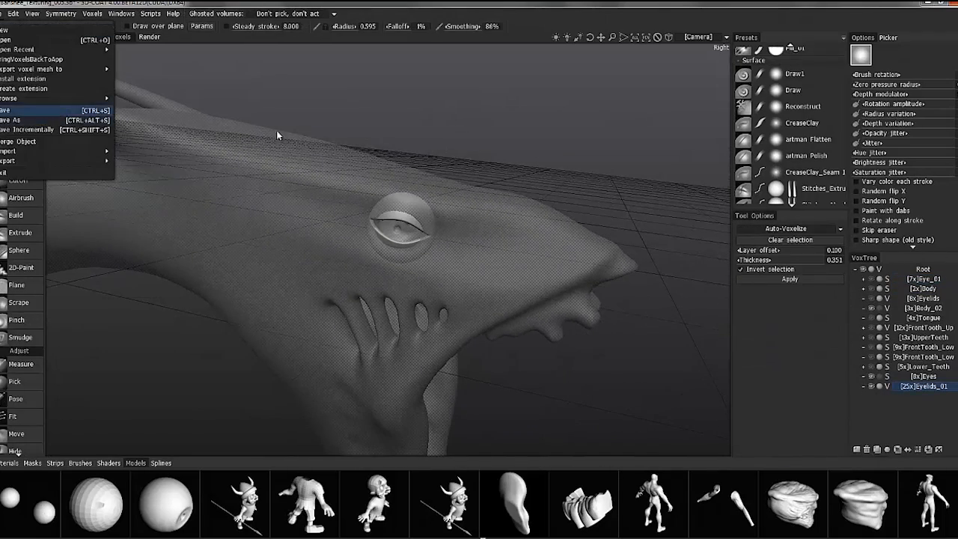
Duplicate the Eyelids_01 volume and leave only one eyelid copy showing with Body_02, hiding the eyes
{"action": "left_click", "coordinate": [877, 450]}
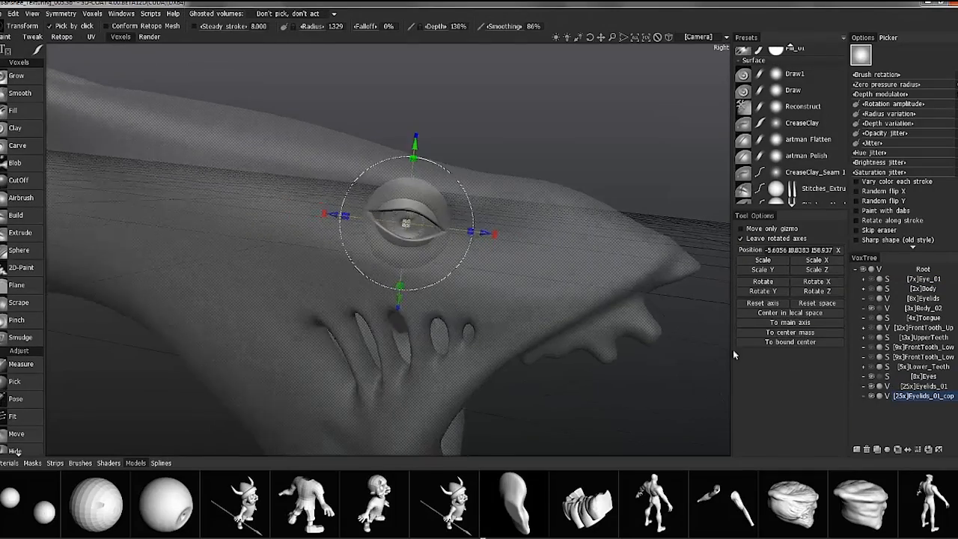
{"action": "left_click", "coordinate": [870, 386]}
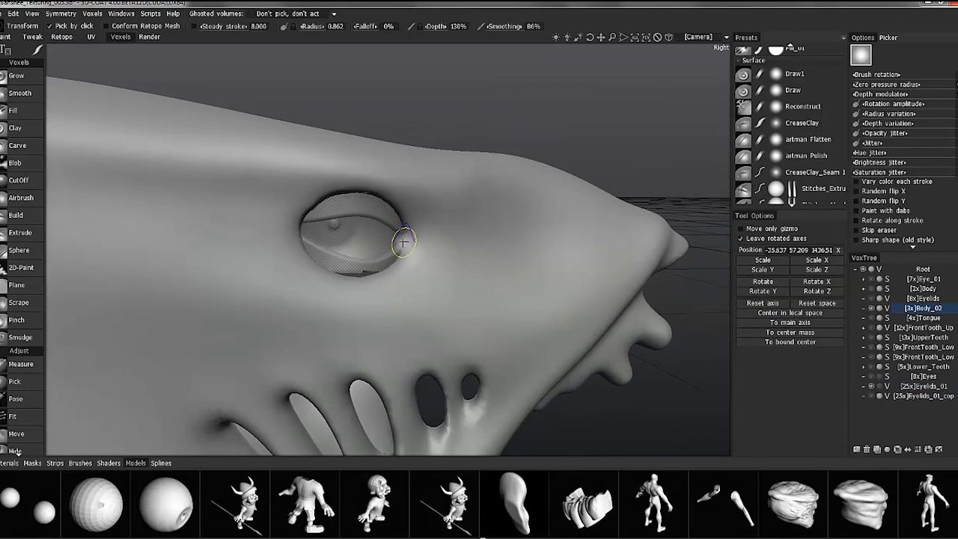
Build up Body_02 around the corners and lower rim of the eye socket with the Build brush to meet the eyelids
{"action": "key", "text": "b"}
{"action": "mouse_move", "coordinate": [306, 187]}
{"action": "left_mouse_down", "text": "alt"}
{"action": "mouse_move", "coordinate": [284, 259]}
{"action": "mouse_move", "coordinate": [305, 231]}
{"action": "left_mouse_up", "text": "alt"}
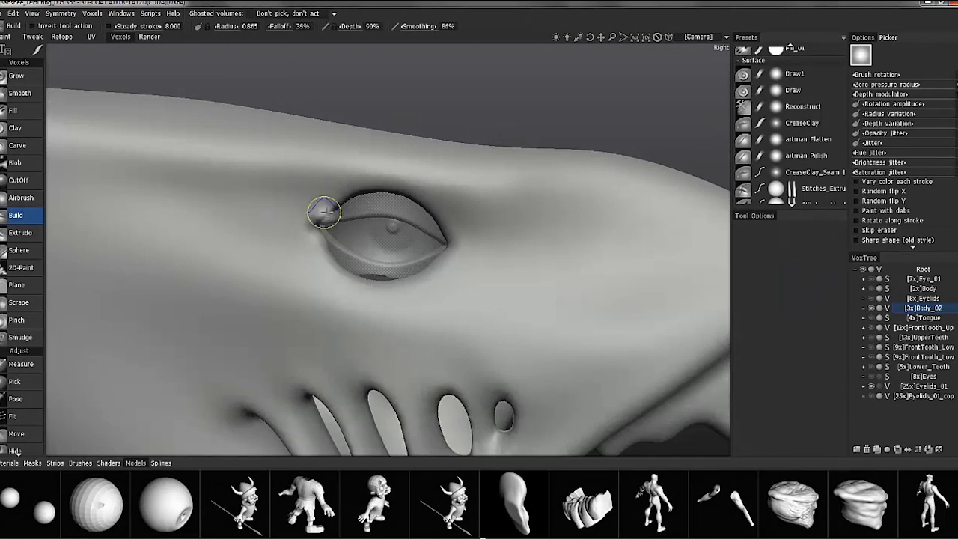
{"action": "left_click_drag", "start_coordinate": [448, 245], "coordinate": [310, 330], "text": "alt"}
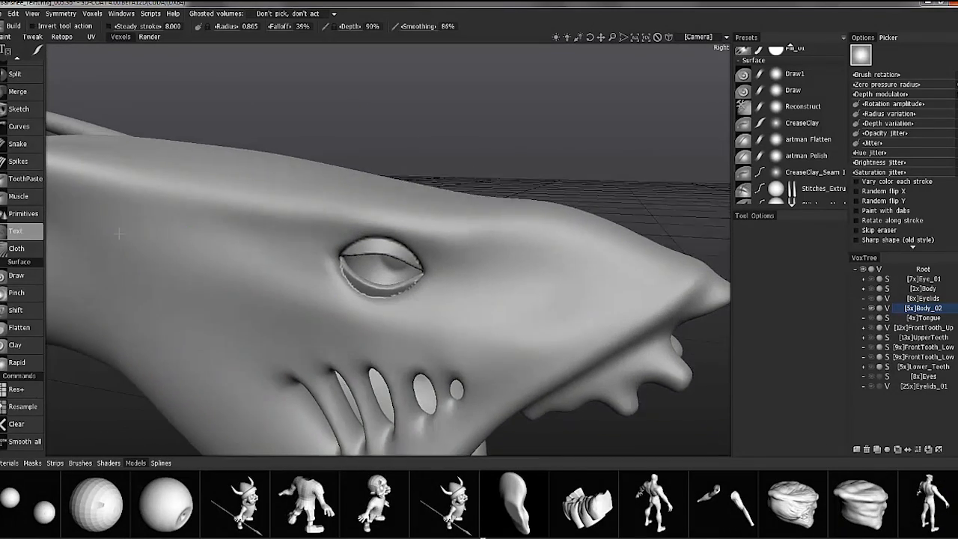
Try to blend the seam between the merged eyelids and Body_02 with brush strokes around the eye
{"action": "scroll", "coordinate": [35, 276], "scroll_direction": "up", "scroll_amount": 10}
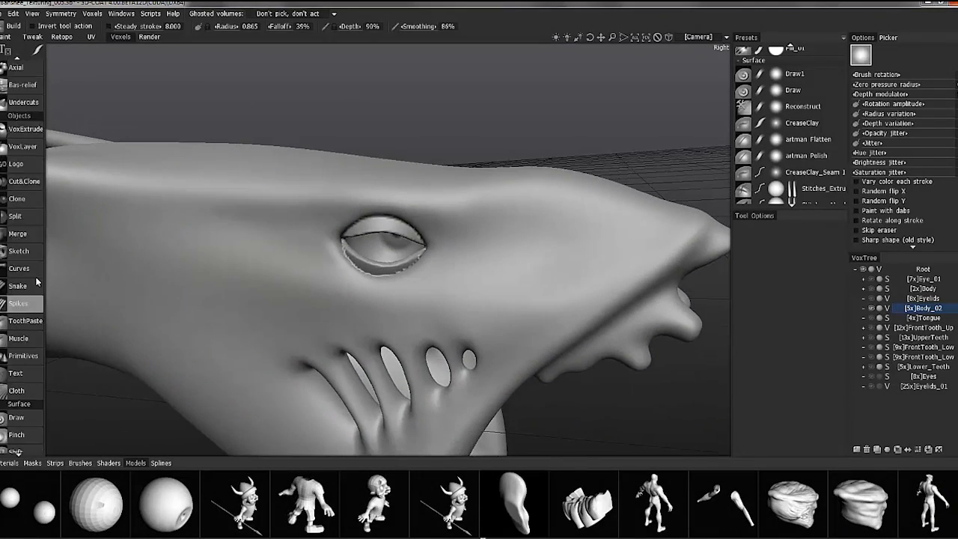
{"action": "left_click", "coordinate": [32, 170]}
{"action": "scroll", "coordinate": [430, 214], "scroll_direction": "up", "scroll_amount": 5}
{"action": "left_click_drag", "start_coordinate": [417, 155], "coordinate": [346, 197]}
{"action": "mouse_move", "coordinate": [430, 211]}
{"action": "left_mouse_down", "text": "alt"}
{"action": "mouse_move", "coordinate": [310, 184]}
{"action": "mouse_move", "coordinate": [342, 194]}
{"action": "mouse_move", "coordinate": [408, 273]}
{"action": "left_mouse_up", "text": "alt"}
{"action": "mouse_move", "coordinate": [408, 274]}
{"action": "left_mouse_down", "text": "alt"}
{"action": "mouse_move", "coordinate": [461, 261]}
{"action": "mouse_move", "coordinate": [542, 213]}
{"action": "left_mouse_up", "text": "alt"}
{"action": "scroll", "coordinate": [449, 239], "scroll_direction": "down", "scroll_amount": 10}
{"action": "mouse_move", "coordinate": [449, 240]}
{"action": "left_mouse_down", "text": "alt"}
{"action": "mouse_move", "coordinate": [427, 271]}
{"action": "mouse_move", "coordinate": [441, 244]}
{"action": "left_mouse_up", "text": "alt"}
Try to fill the seam along the upper eyelid with the Build brush at a 0.509 radius
{"action": "left_click", "coordinate": [25, 65]}
{"action": "scroll", "coordinate": [354, 218], "scroll_direction": "up", "scroll_amount": 3}
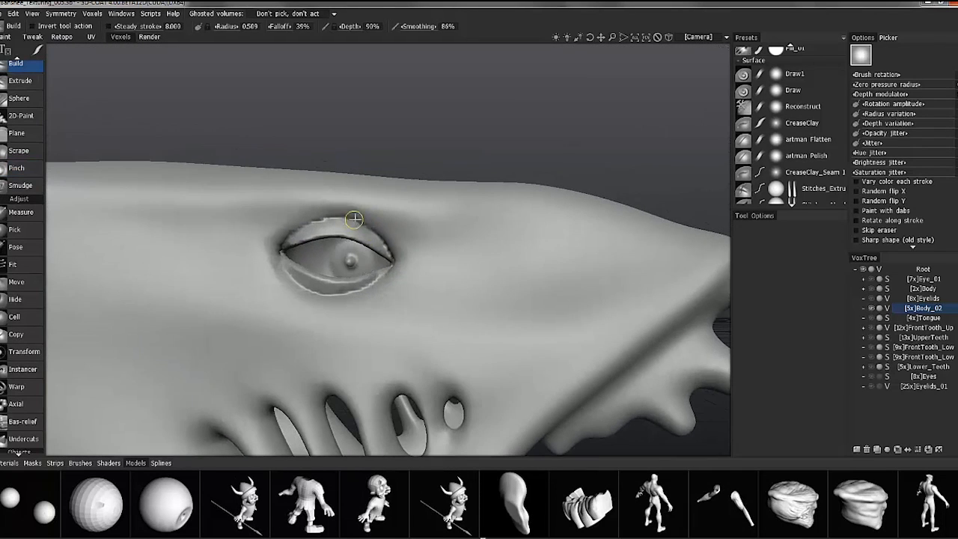
{"action": "left_click_drag", "start_coordinate": [289, 241], "coordinate": [338, 218]}
{"action": "left_click_drag", "start_coordinate": [145, 212], "coordinate": [147, 213], "text": "alt"}
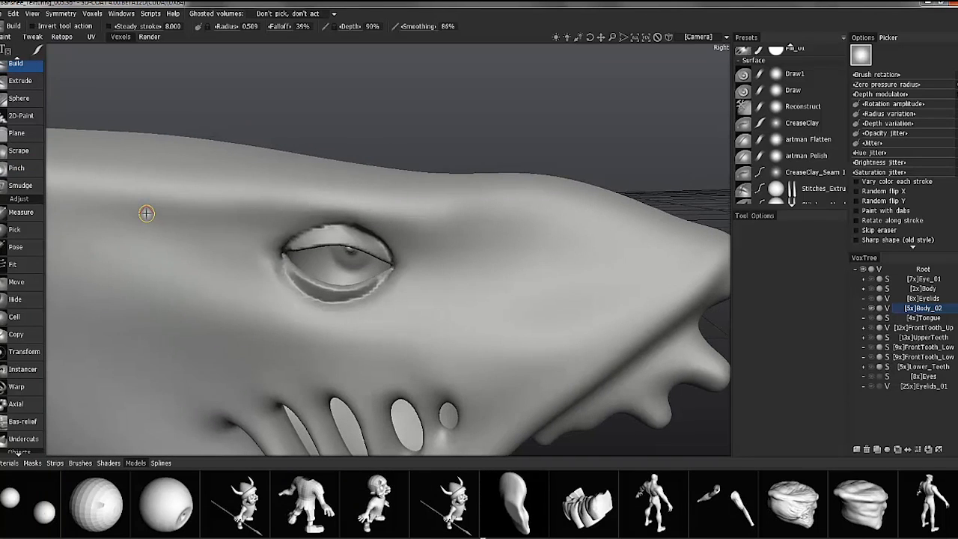
Undo the eyelid merge and seam strokes, and switch Body_02 to surface mode
{"action": "left_click", "coordinate": [25, 168]}
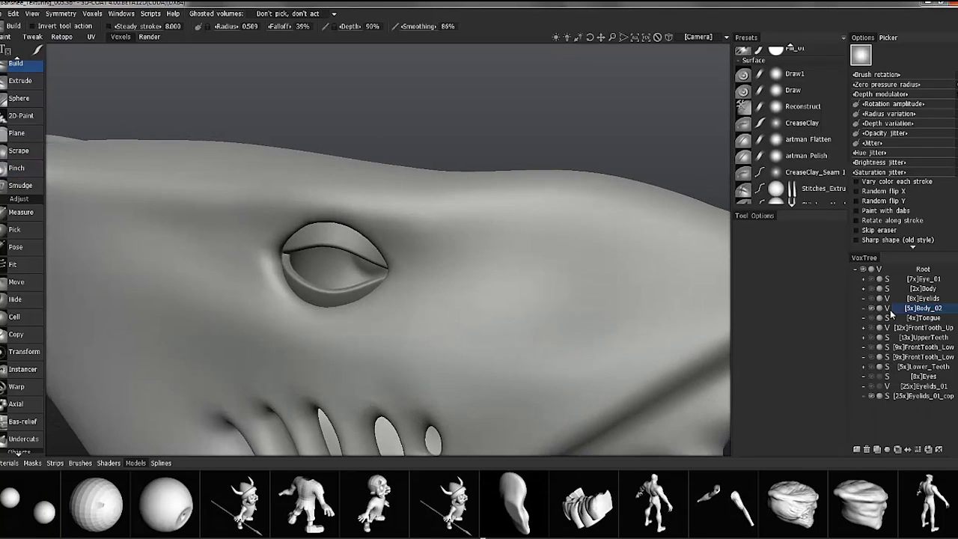
{"action": "left_click", "coordinate": [887, 308]}
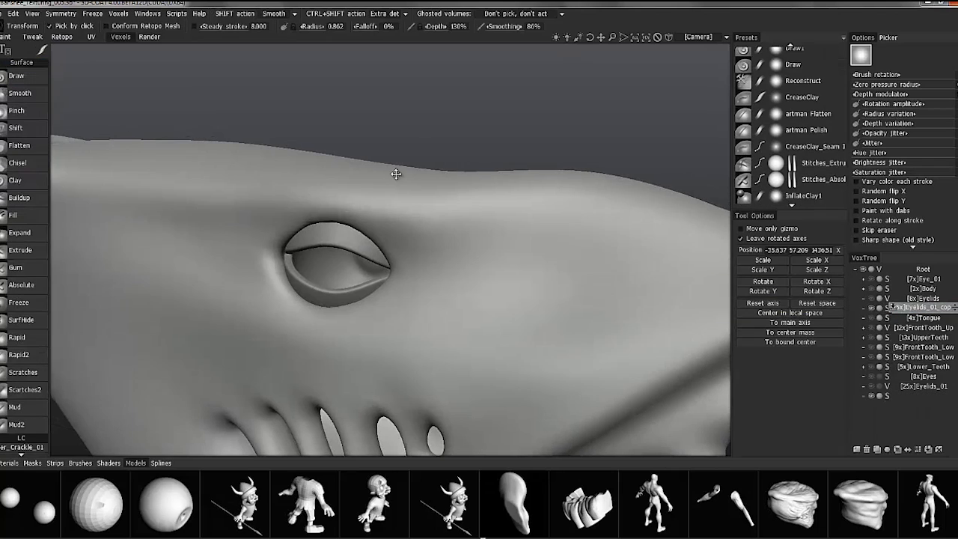